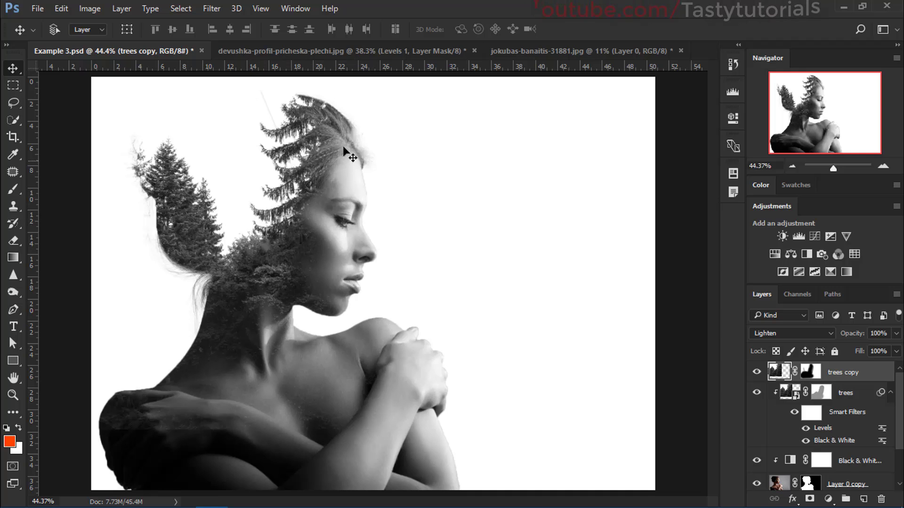
Step: Close the finished double-exposure version of devushka-profil-pricheska-plechi.jpg without saving its changes
left_click(255, 51)
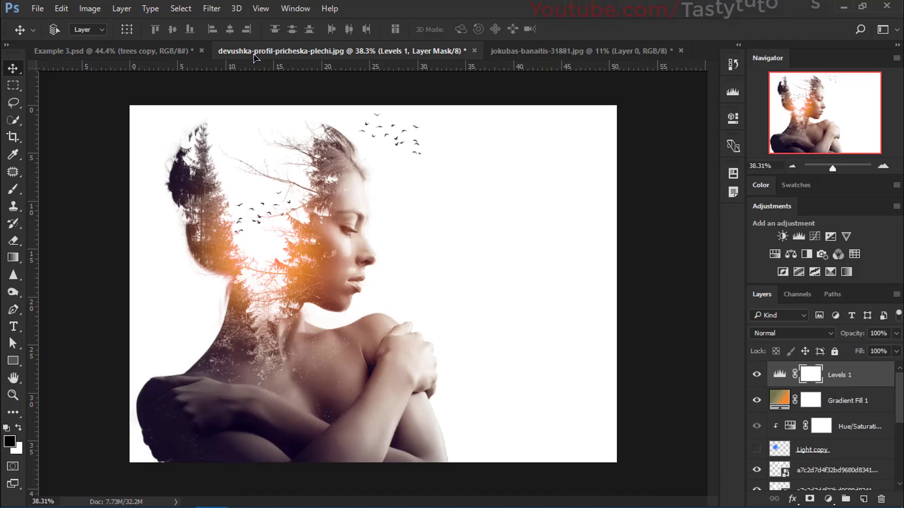
scroll(243, 316, "down", 1)
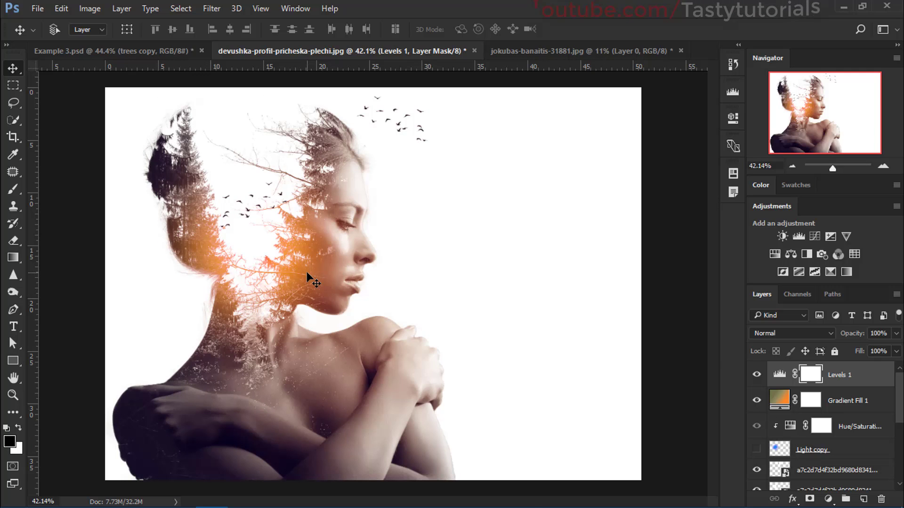
scroll(294, 292, "up", 1)
scroll(317, 220, "down", 2)
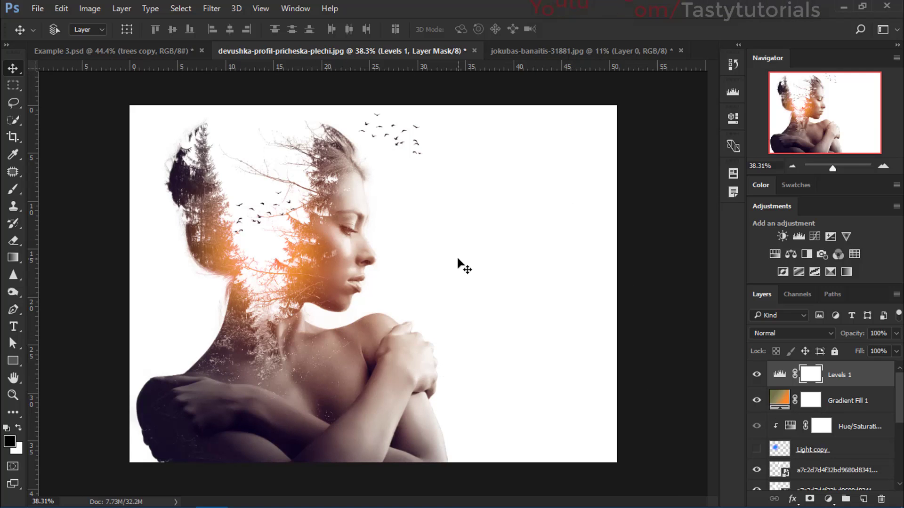
left_click(474, 50)
left_click(447, 205)
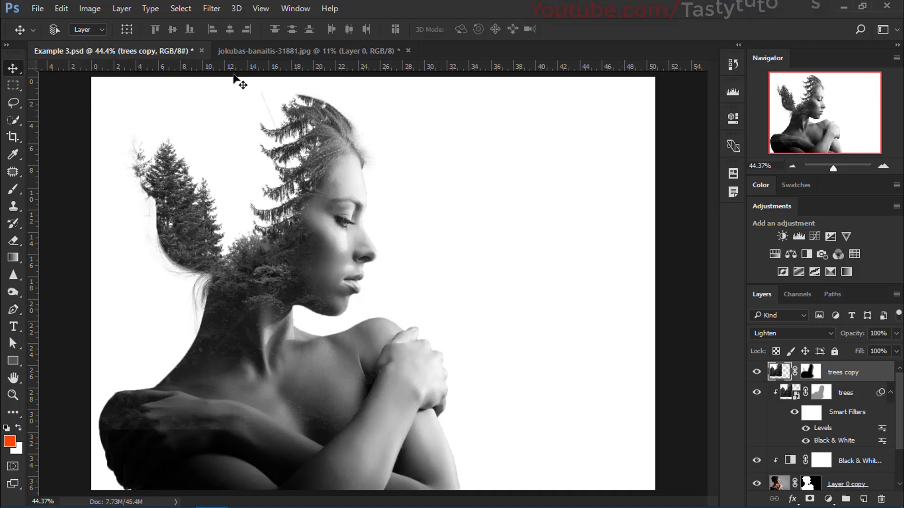
Step: Switch to File Explorer and open devushka-profil-pricheska-plechi.jpg from the Double Exp folder in Photoshop
left_click(146, 495)
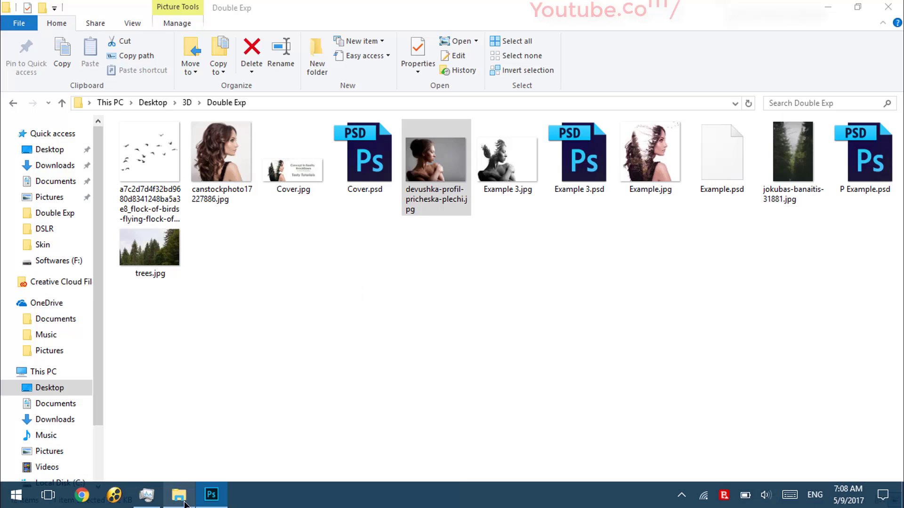
left_click_drag(426, 169, 240, 66)
scroll(319, 218, "up", 1)
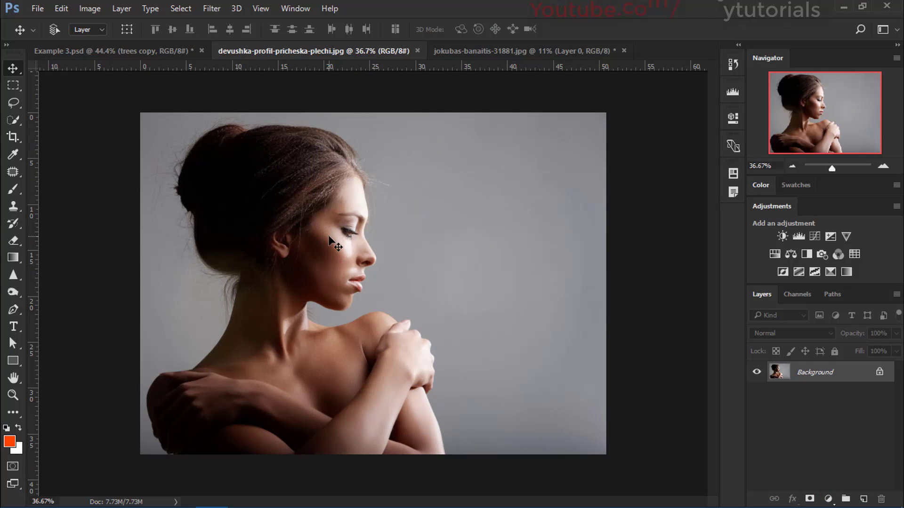
scroll(329, 238, "down", 1)
Step: View the forest photo jokubas-banaitis-31881.jpg and return to the portrait document
left_click(478, 50)
left_click(311, 51)
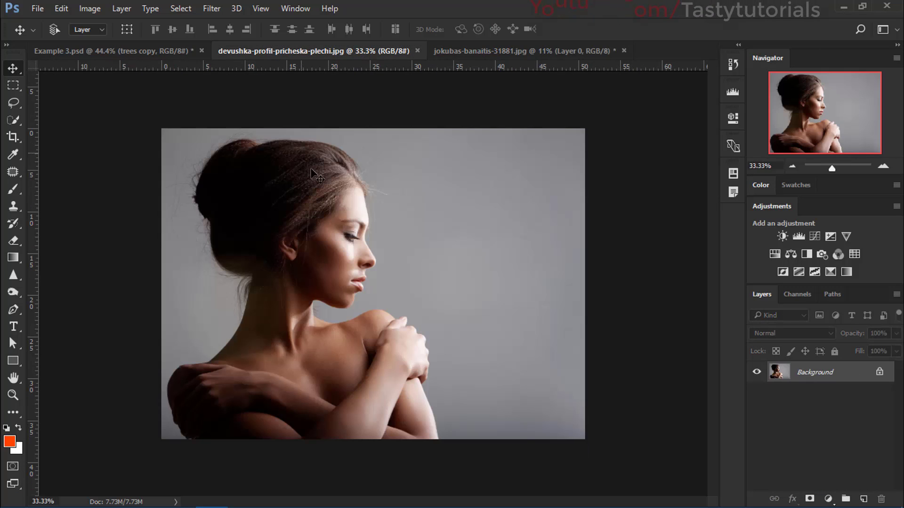
left_click(461, 50)
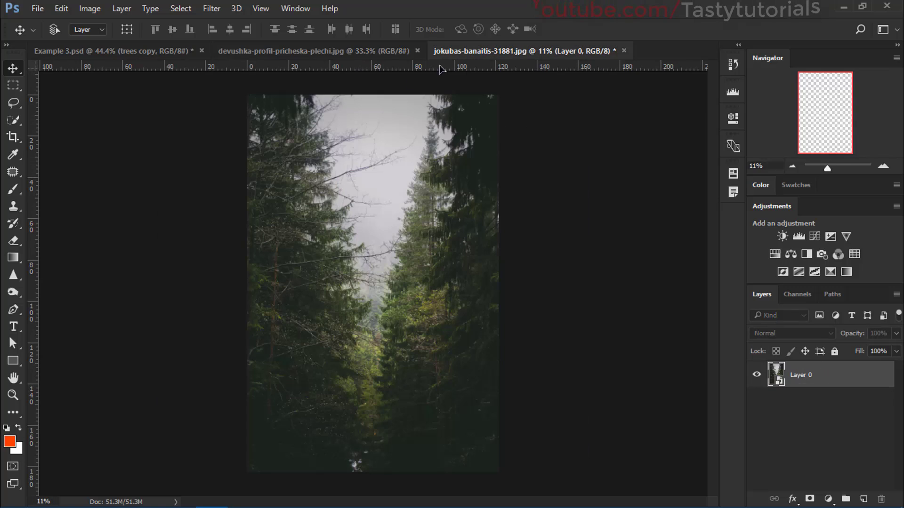
left_click(358, 51)
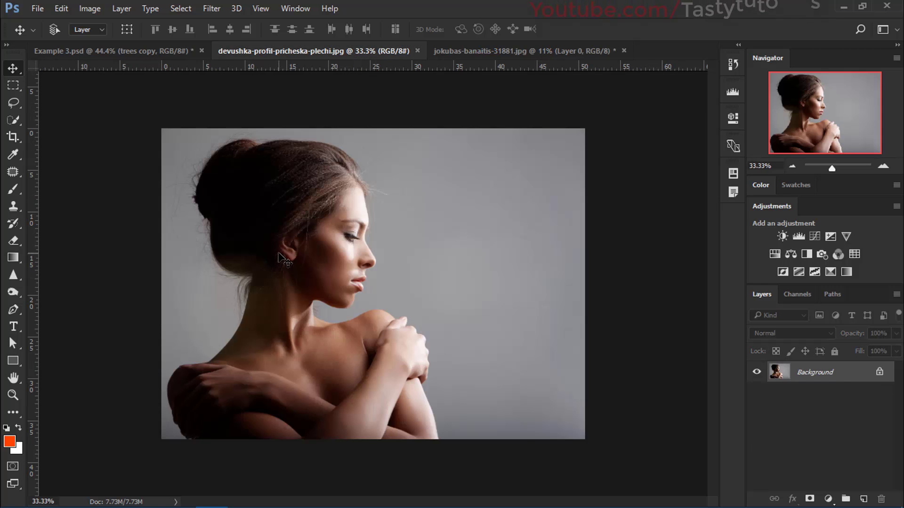
Step: Select the whole woman, from her hair to her arms, with the Quick Selection tool
scroll(162, 282, "up", 2)
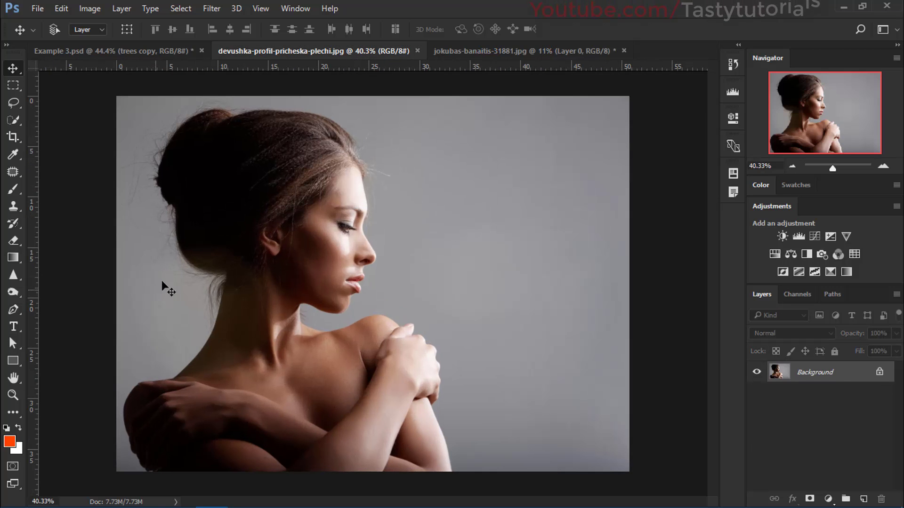
left_click(15, 121)
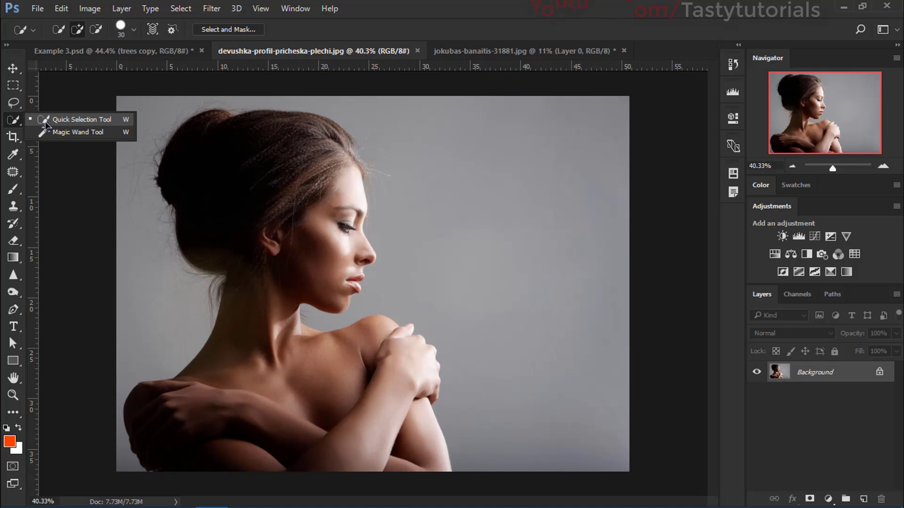
left_click(46, 121)
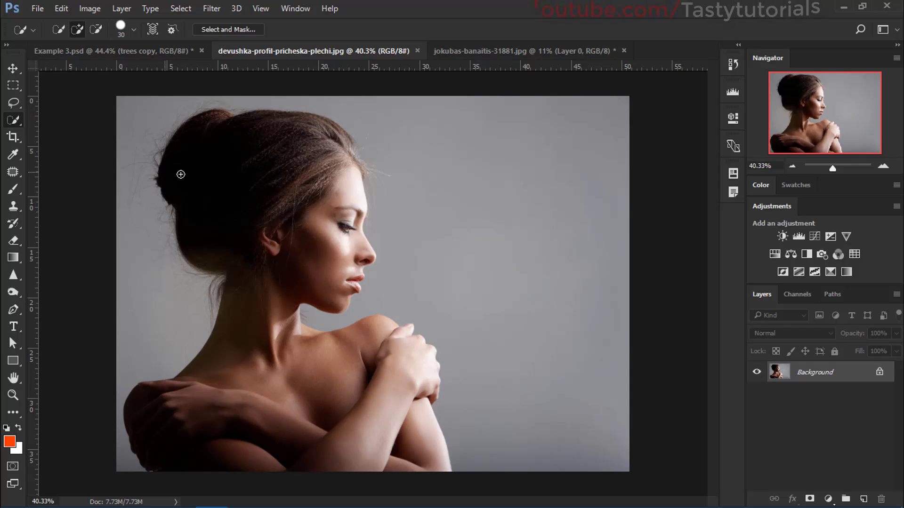
mouse_move(205, 181)
left_mouse_down()
mouse_move(244, 241)
mouse_move(249, 351)
mouse_move(241, 408)
mouse_move(201, 444)
mouse_move(391, 465)
left_mouse_up()
Step: Refine the selection edge along the woman's neck, chin, lips and nose, and check it around the hair and hand
scroll(359, 281, "up", 8)
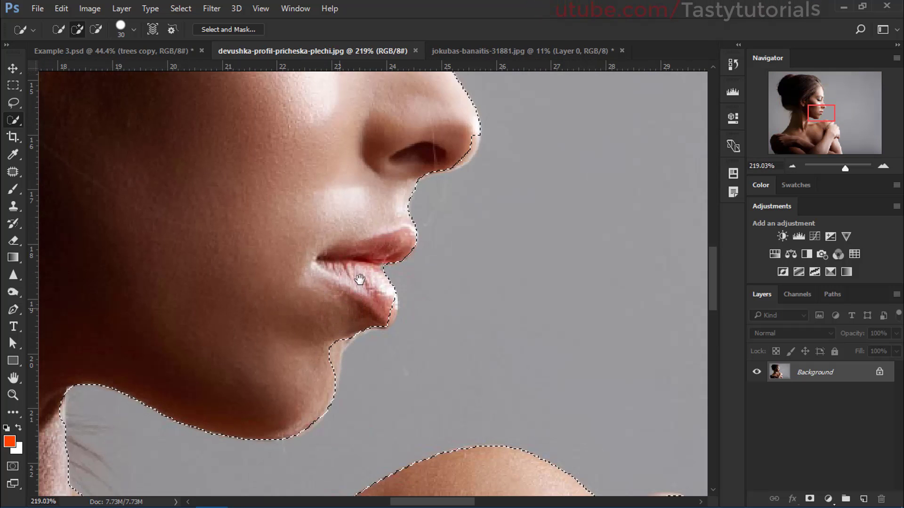
left_click_drag(360, 280, 359, 228)
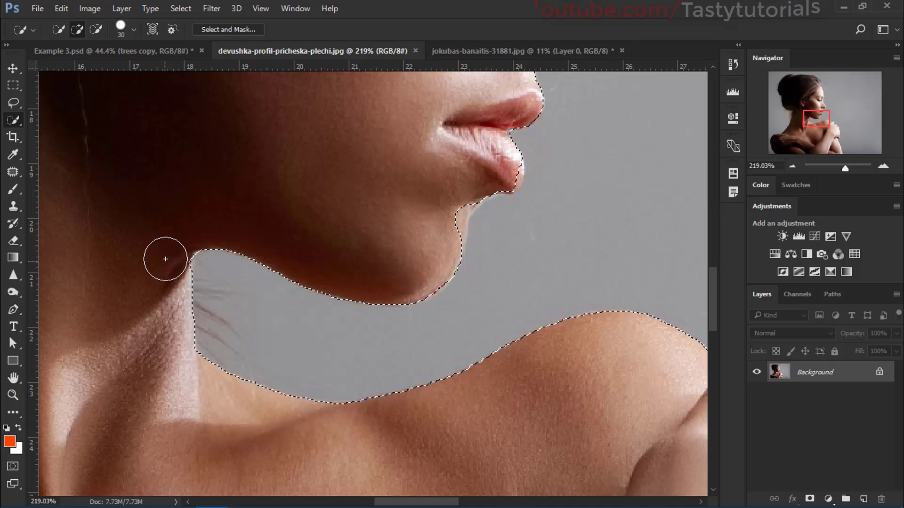
left_click_drag(372, 234, 277, 354)
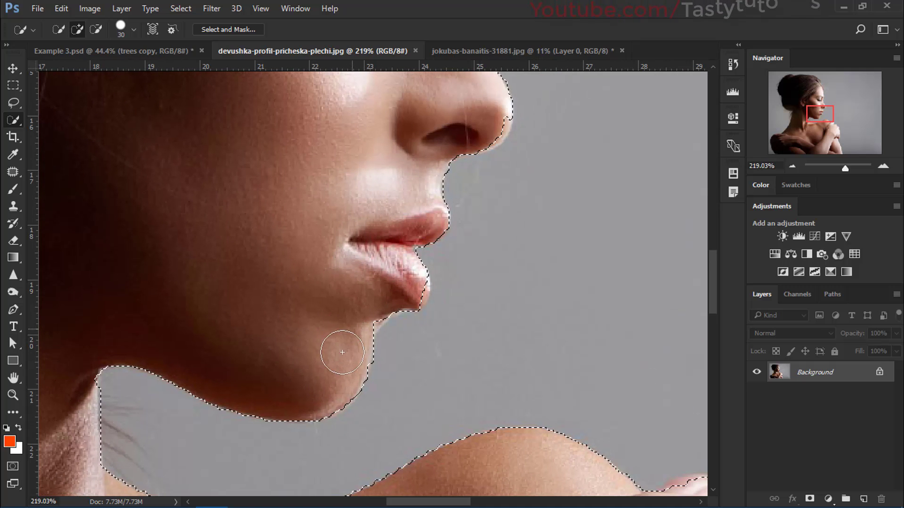
mouse_move(367, 308)
left_mouse_down()
mouse_move(320, 340)
mouse_move(357, 323)
left_mouse_up()
left_click_drag(311, 273, 235, 379)
left_click_drag(359, 272, 360, 281)
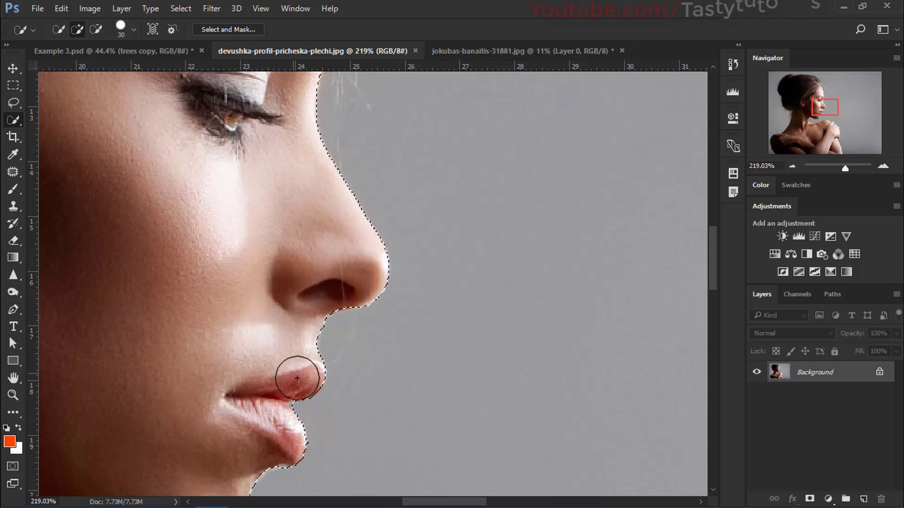
scroll(295, 373, "down", 5)
scroll(246, 353, "down", 3)
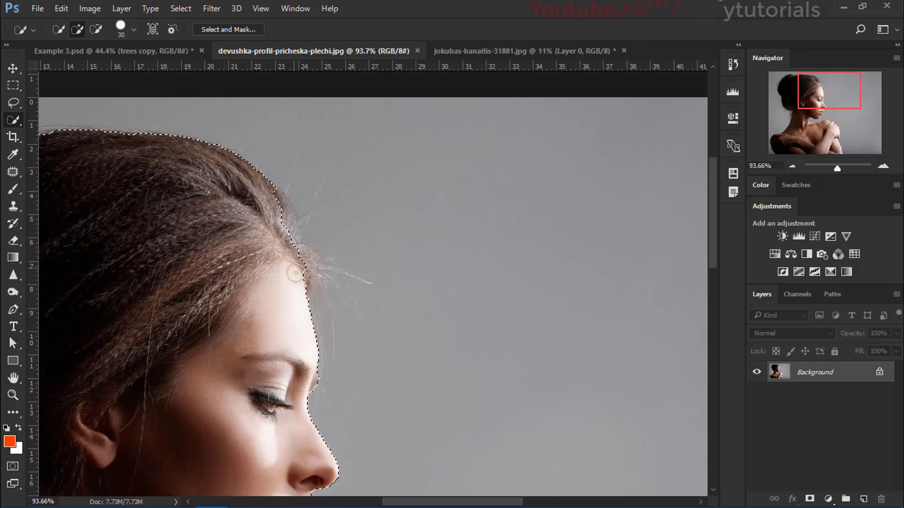
scroll(561, 252, "up", 6)
scroll(523, 212, "down", 8)
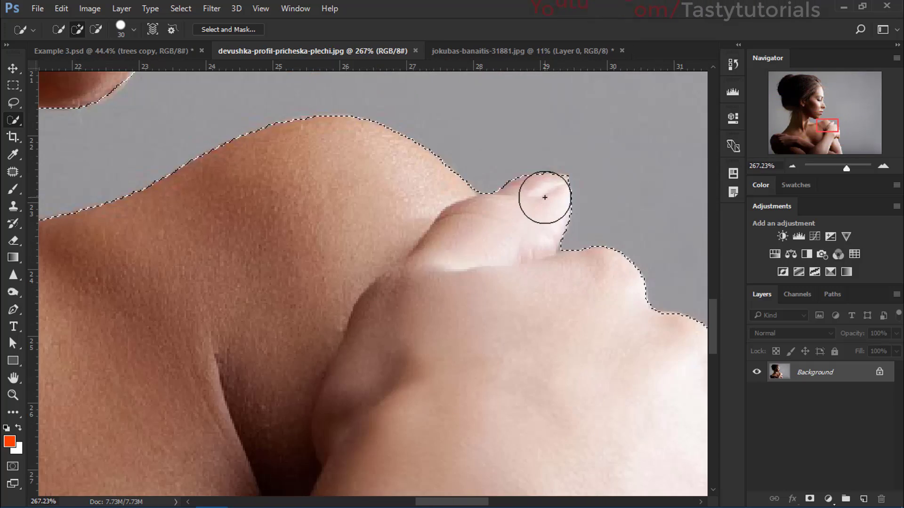
scroll(289, 302, "up", 1)
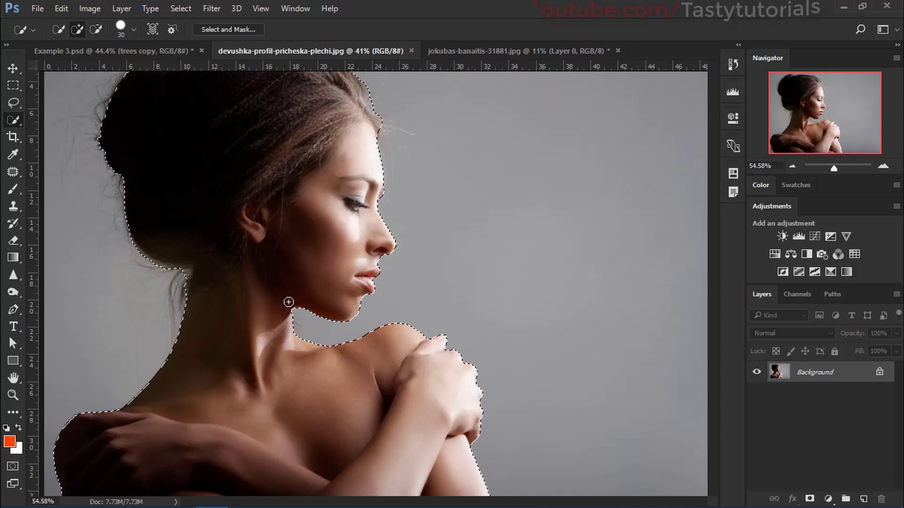
scroll(289, 301, "up", 1)
scroll(289, 302, "down", 2)
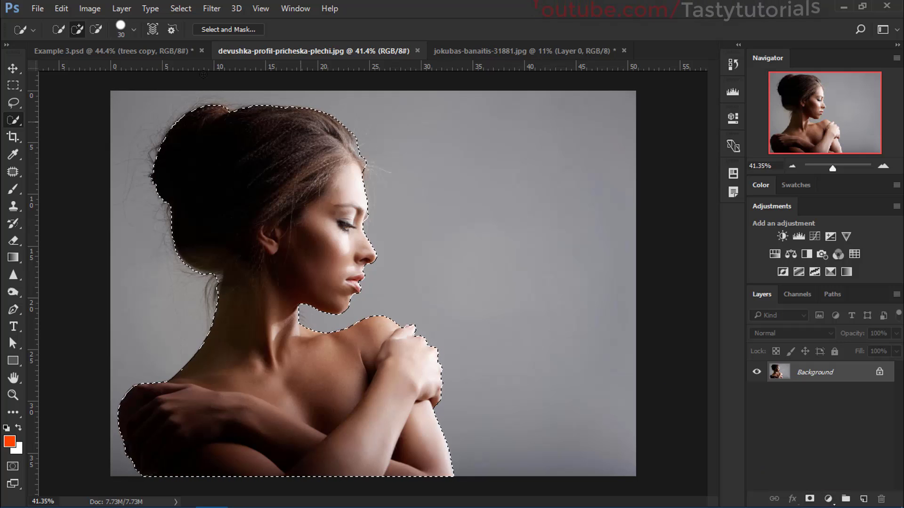
Step: Open Select and Mask for the selection and set its view mode to On Black
left_click(213, 30)
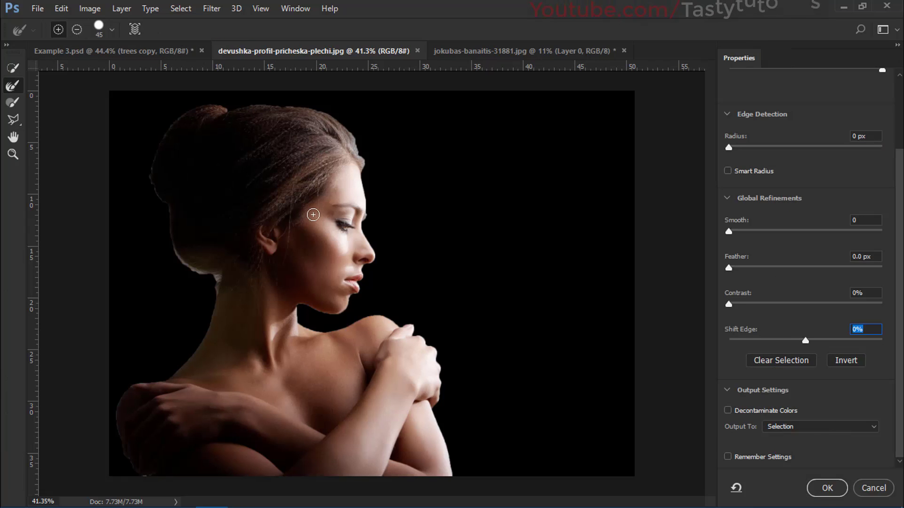
scroll(816, 287, "up", 4)
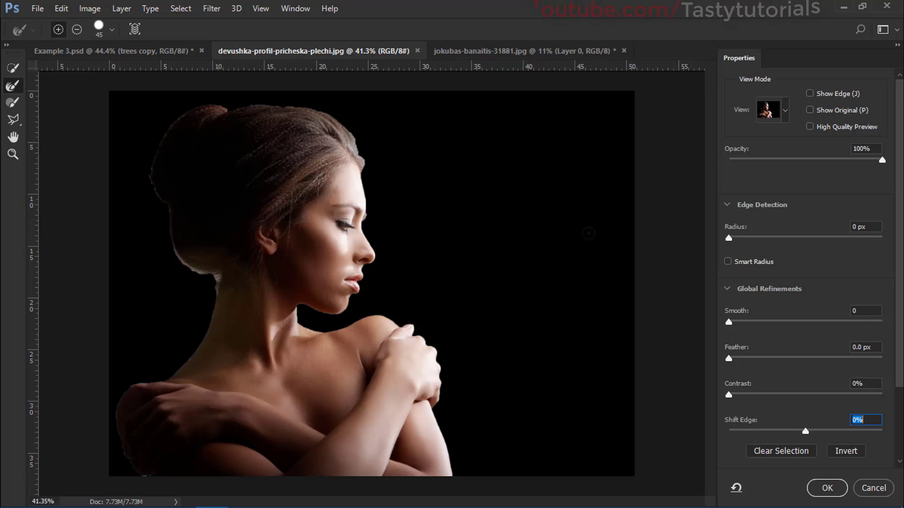
left_click(784, 116)
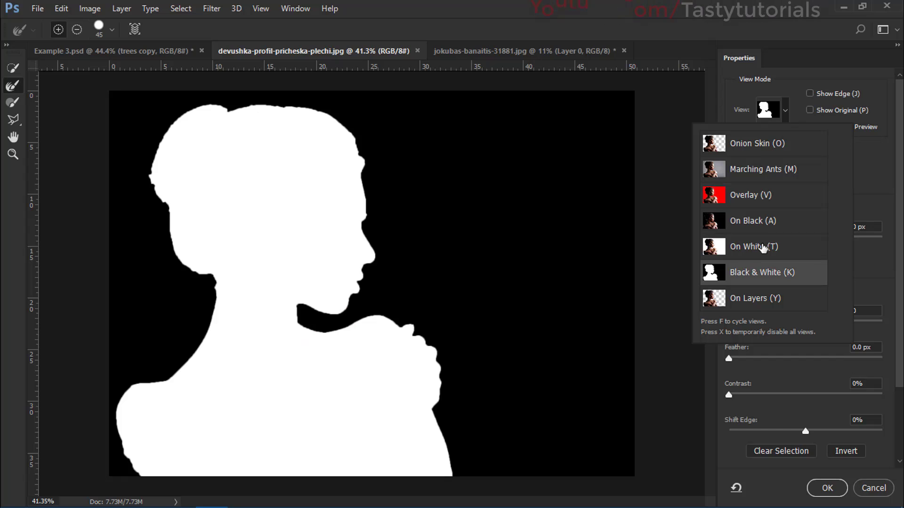
left_click(755, 227)
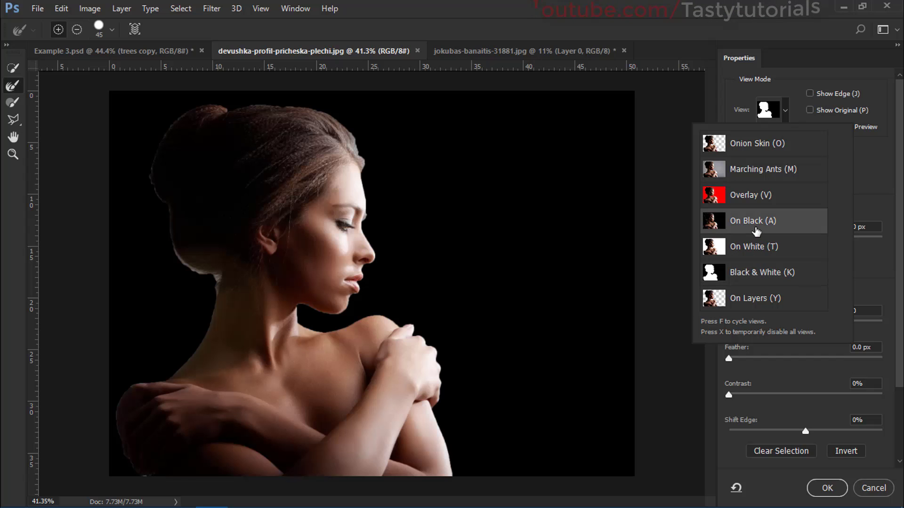
left_click(755, 111)
Step: Brush along the hair, neck and forehead outline with the Refine Edge Brush to recover the fine hairs
key("ctrl+plus")
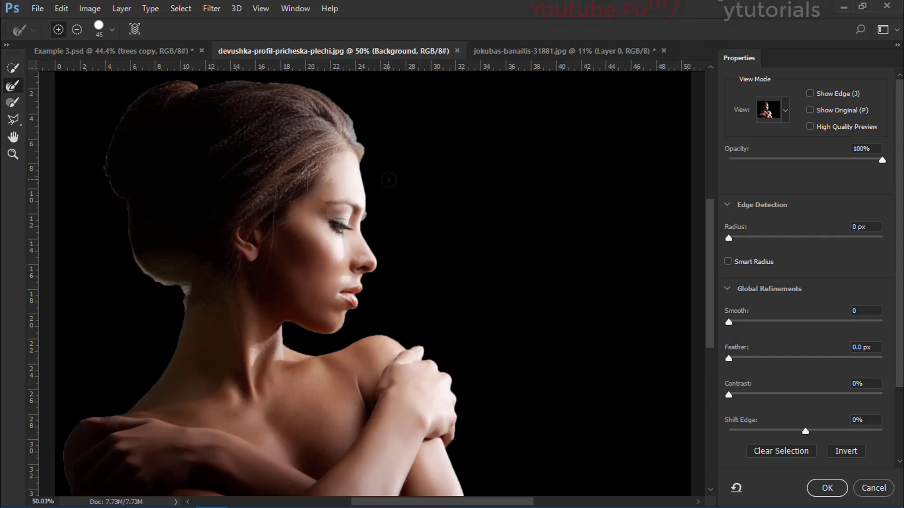
key("ctrl+0")
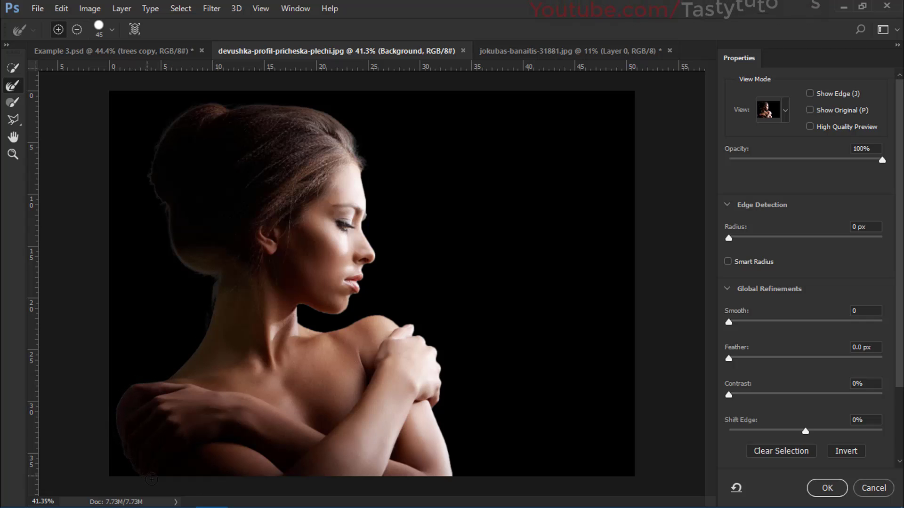
key("ctrl+plus")
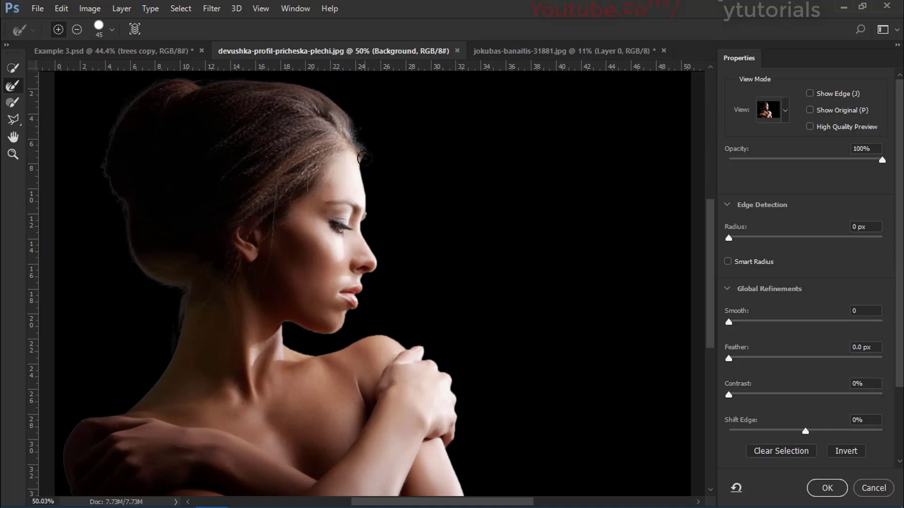
left_click_drag(361, 174, 372, 194)
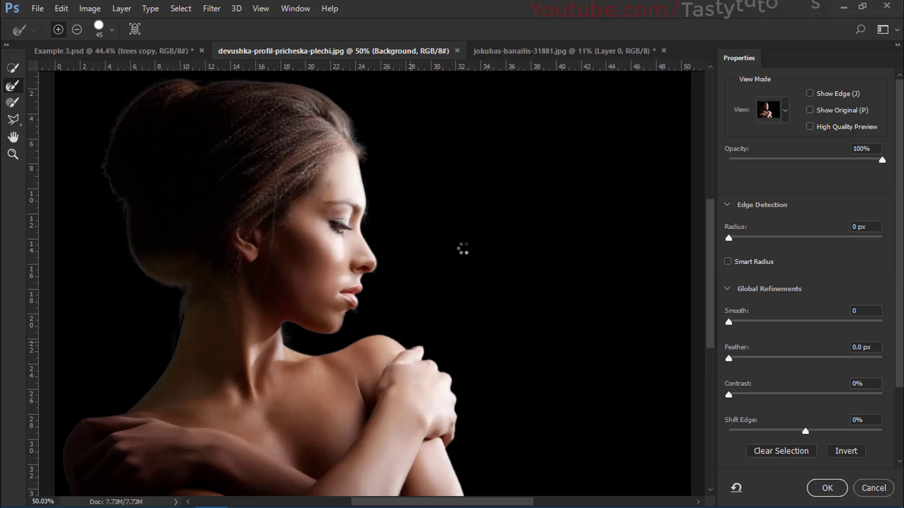
Step: Set the Shift Edge refinement of the selection to -6%
scroll(464, 283, "down", 2)
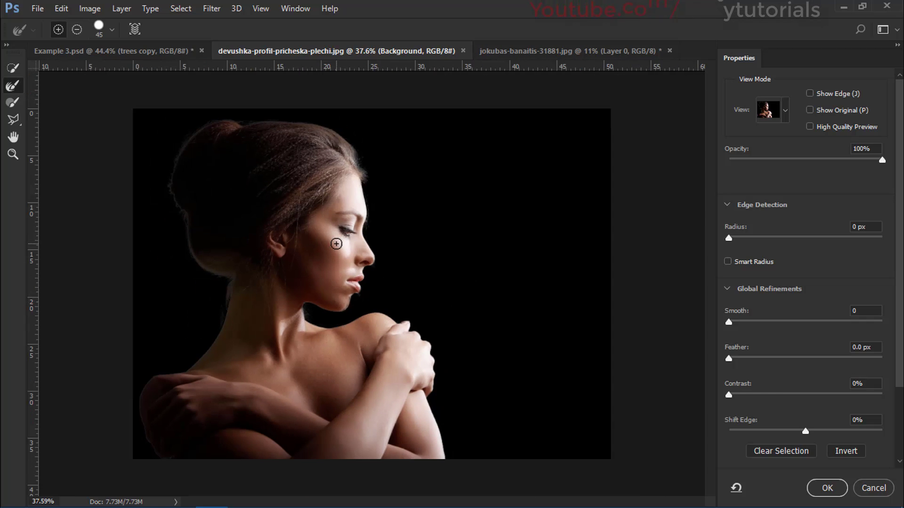
scroll(806, 282, "down", 3)
scroll(749, 351, "down", 1)
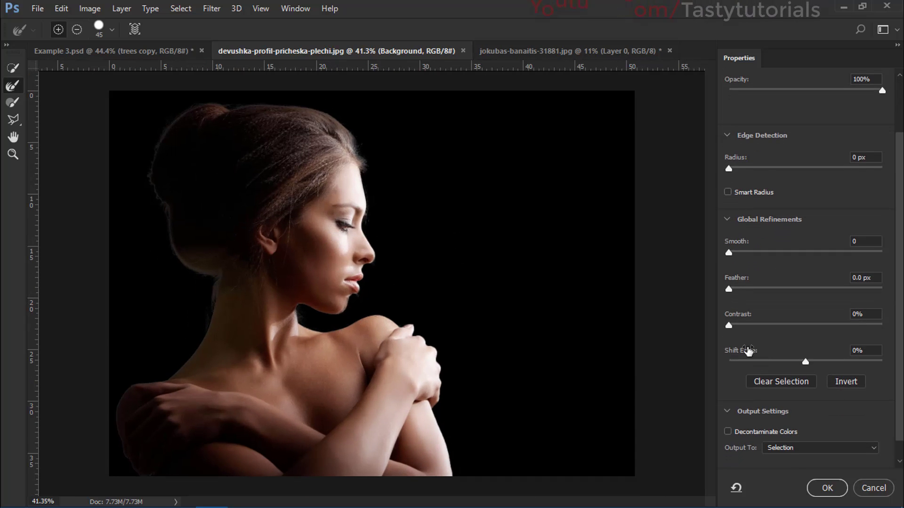
left_click_drag(806, 363, 803, 362)
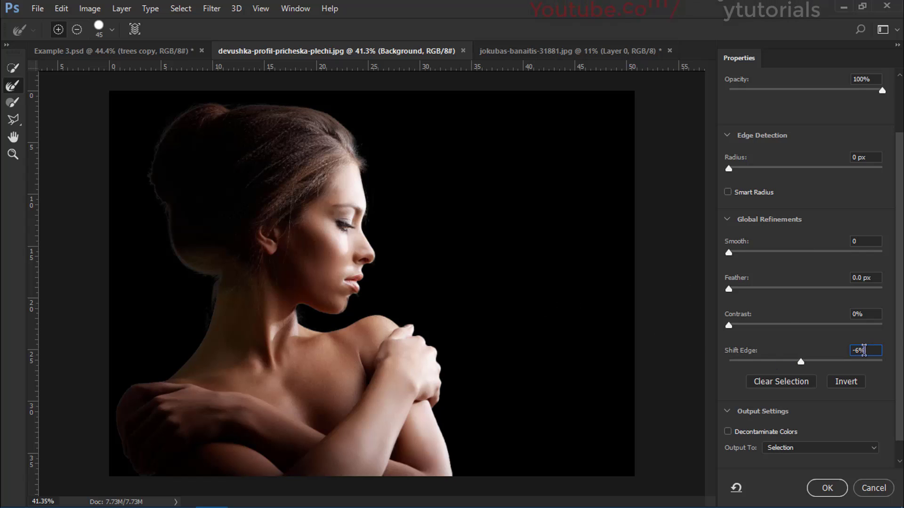
Step: Output the refined selection to a New Layer with Layer Mask and apply it
scroll(877, 449, "down", 1)
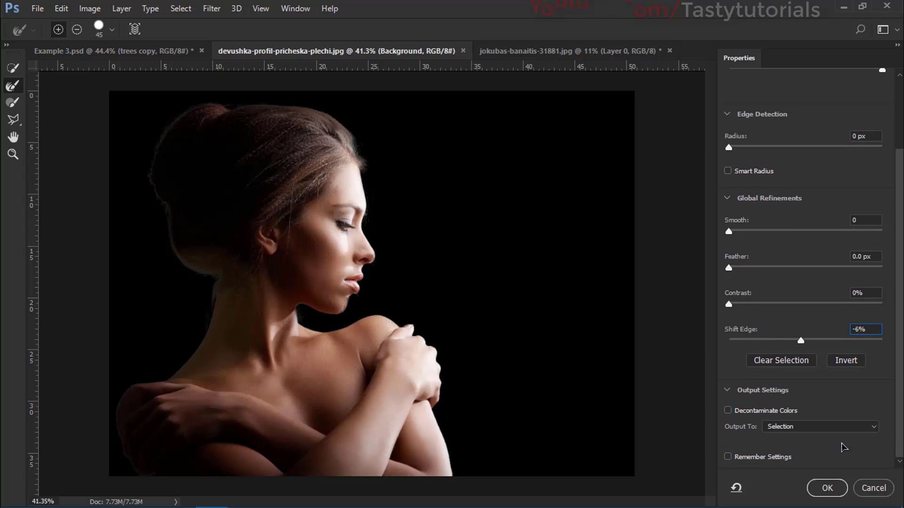
left_click(778, 429)
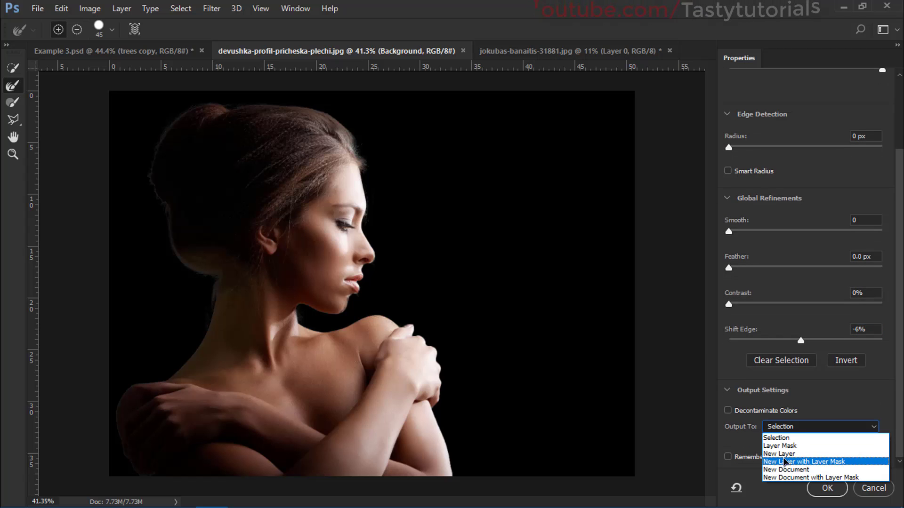
left_click(814, 463)
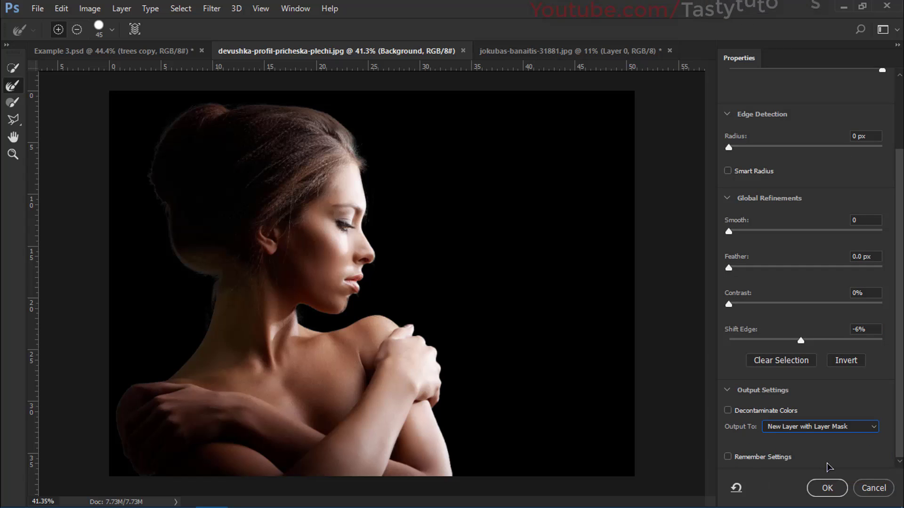
left_click(820, 494)
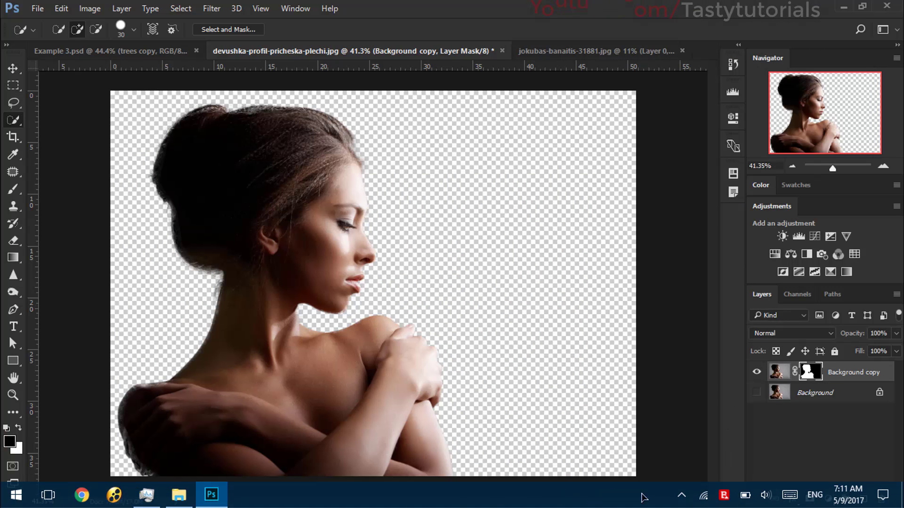
left_click(681, 494)
left_click(688, 450)
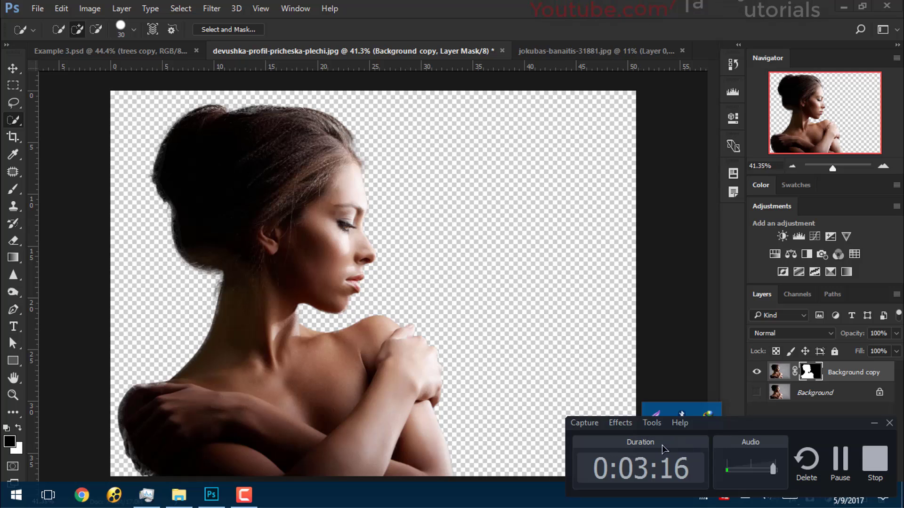
left_click(874, 423)
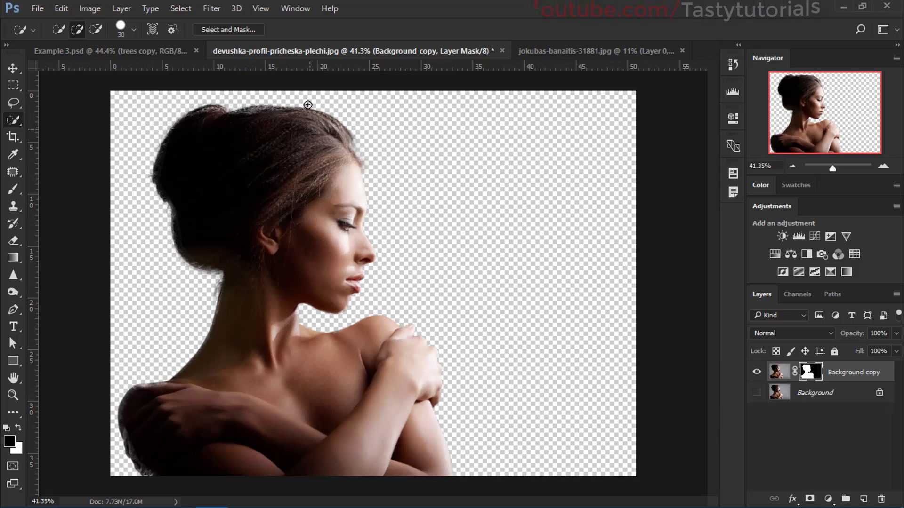
Step: Add a white (ffffff) Solid Color fill layer directly above the hidden Background layer
left_click(13, 69)
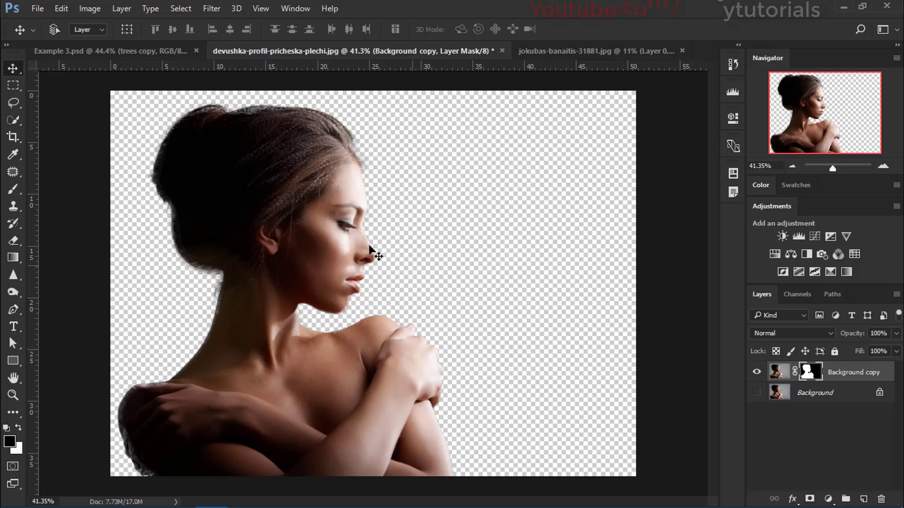
left_click(855, 393)
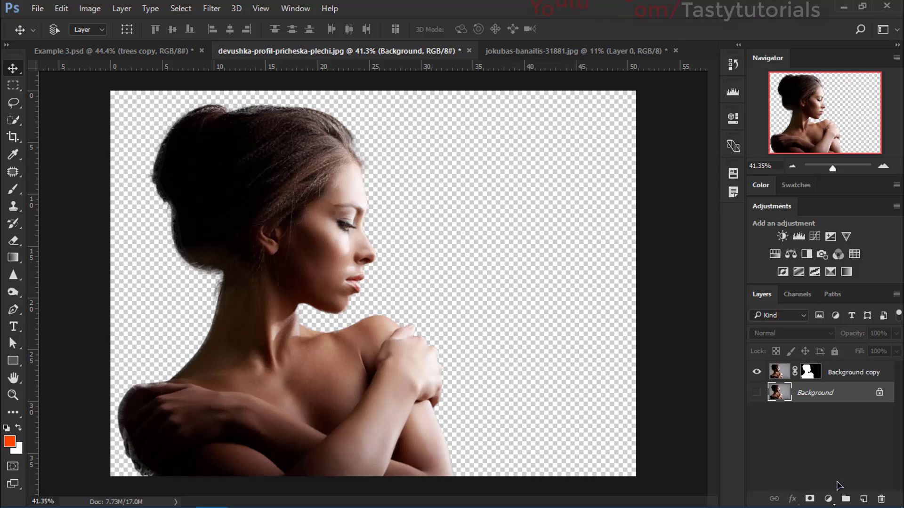
left_click(828, 500)
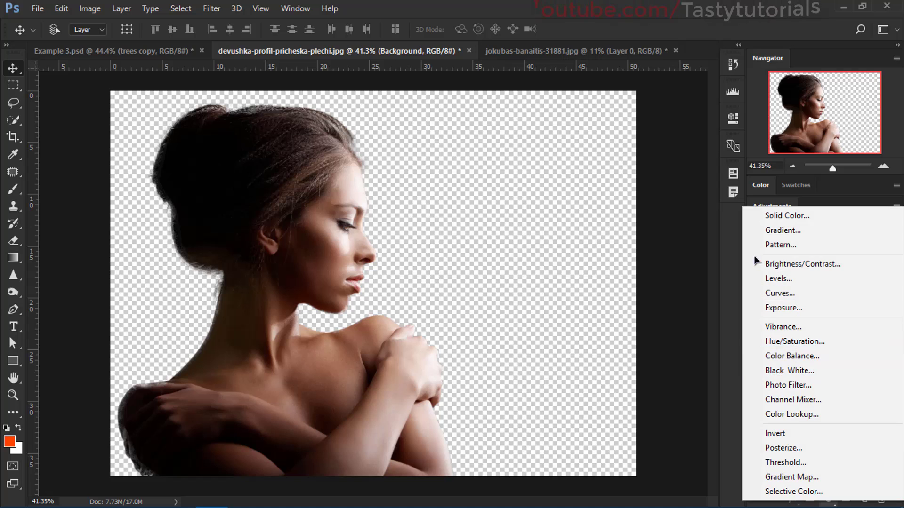
left_click(787, 215)
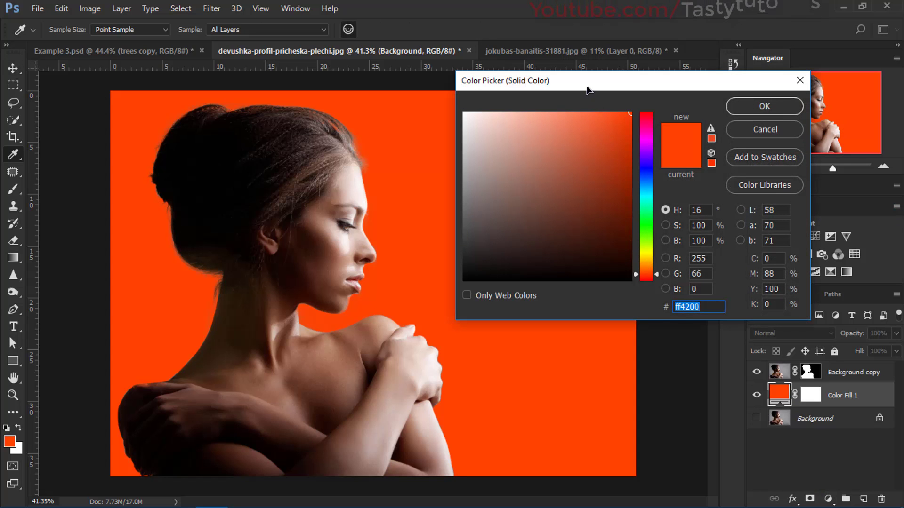
left_click_drag(590, 84, 605, 84)
mouse_move(596, 251)
left_mouse_down()
mouse_move(605, 252)
mouse_move(452, 94)
left_mouse_up()
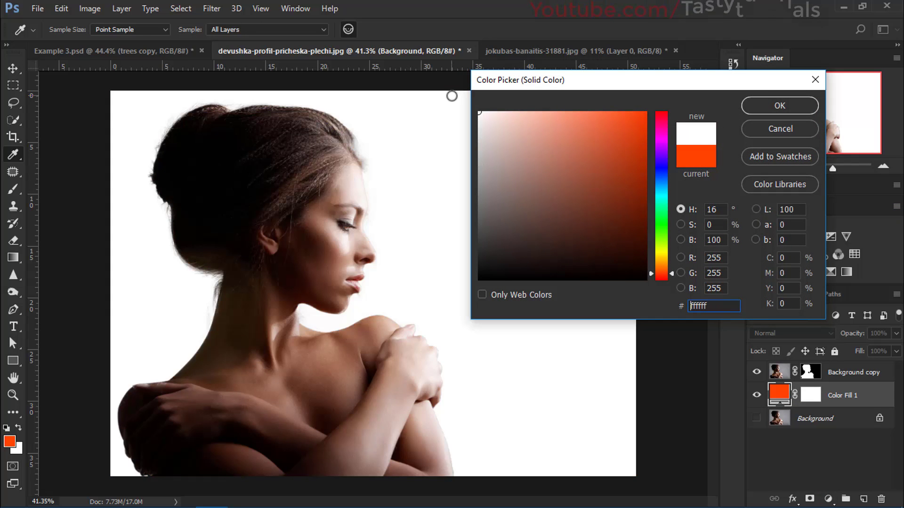
left_click(780, 106)
left_click(756, 395)
left_click(757, 395)
Step: Rename the white fill layer as BG and the cut-out woman's layer as Model
double_click(844, 399)
type("BG")
key("Return")
double_click(846, 373)
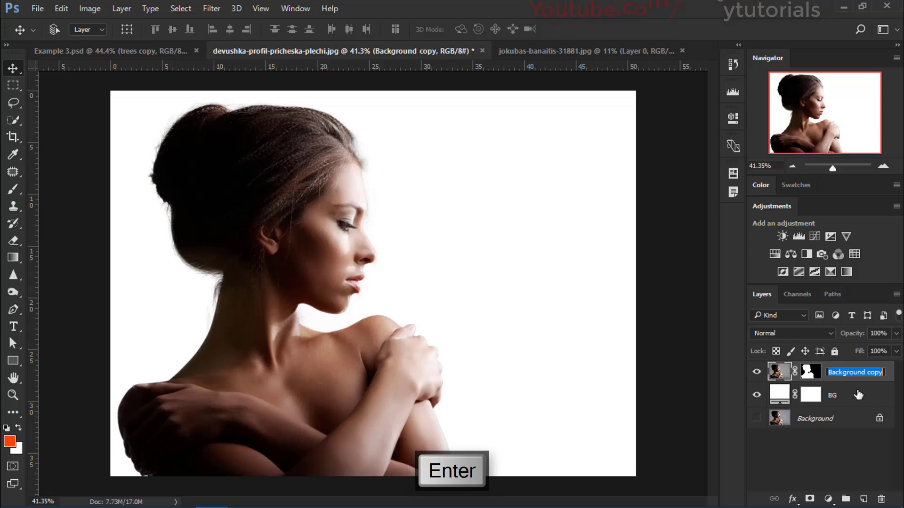
type("M")
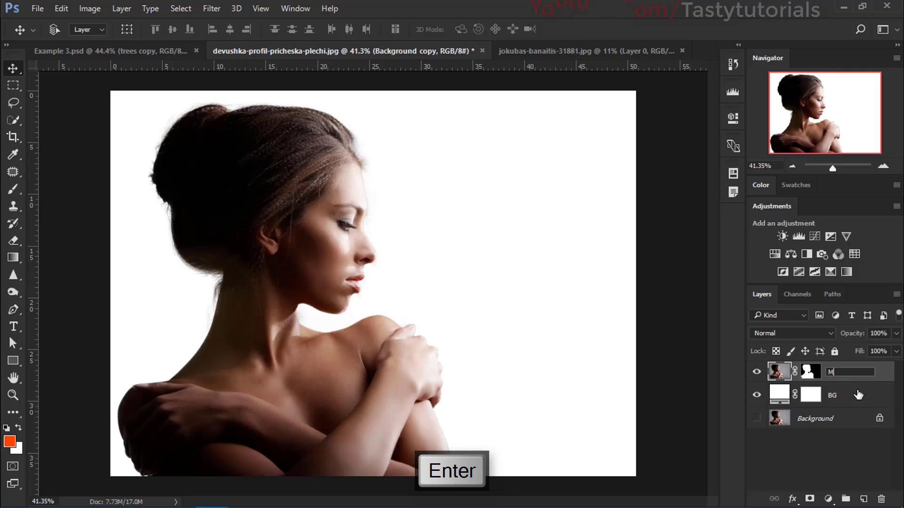
type("odel")
key("Return")
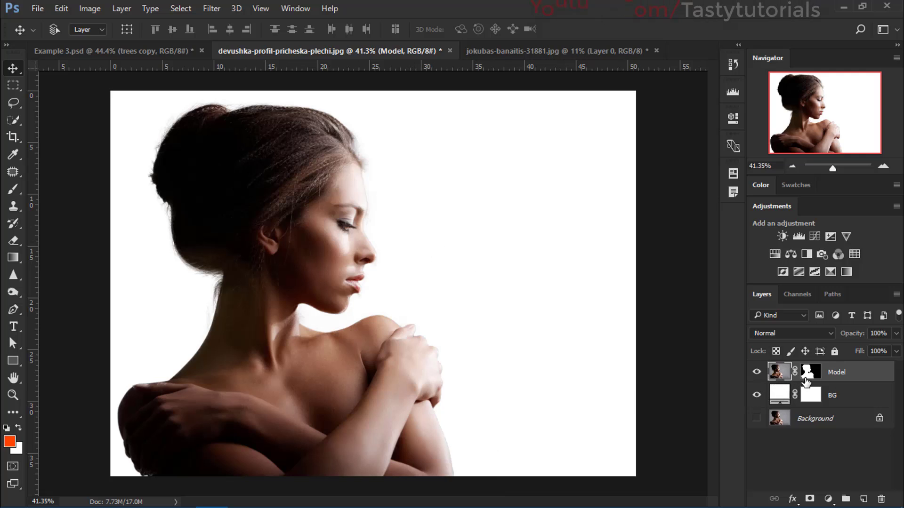
Step: Add a Black & White adjustment layer with the Default preset and clip it to the Model layer
left_click(91, 9)
mouse_move(141, 42)
left_click(828, 499)
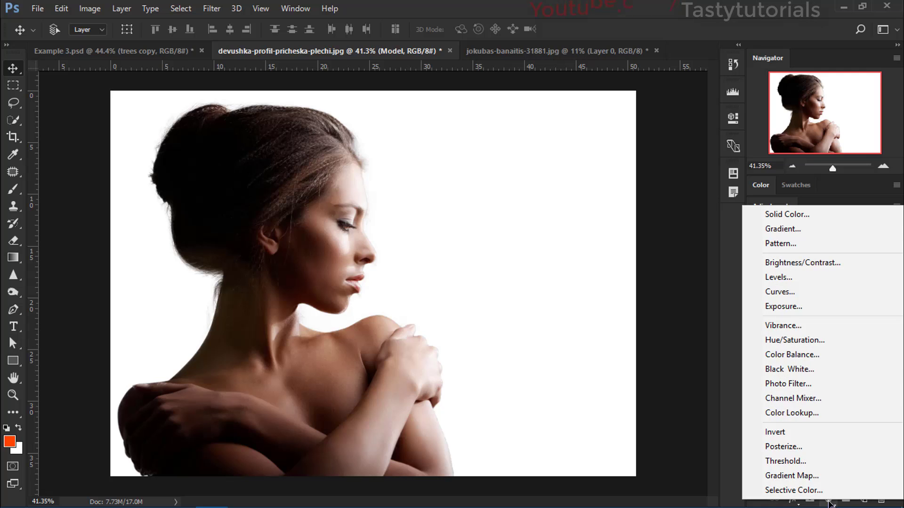
left_click(791, 368)
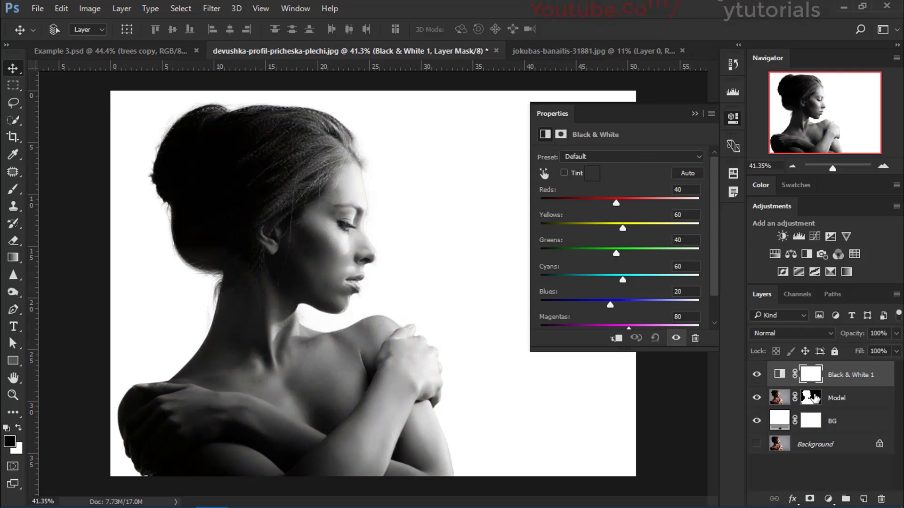
left_click(614, 339)
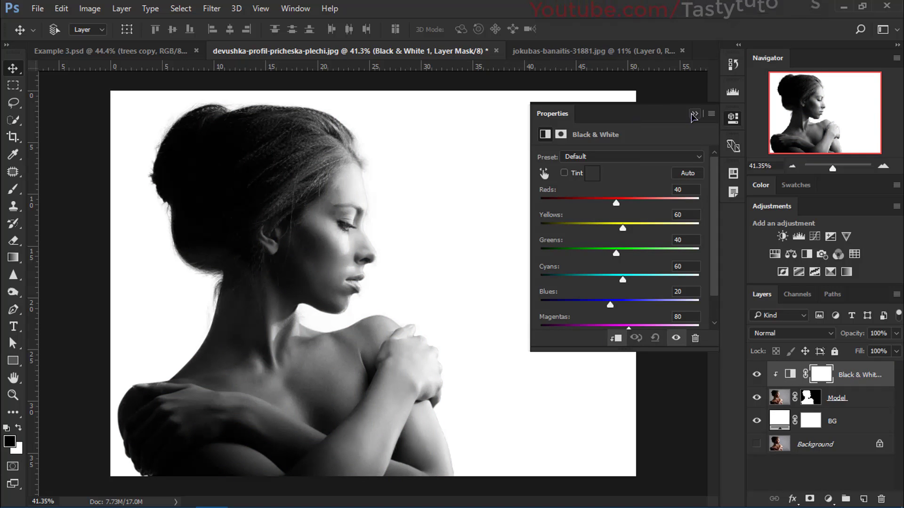
left_click(261, 232)
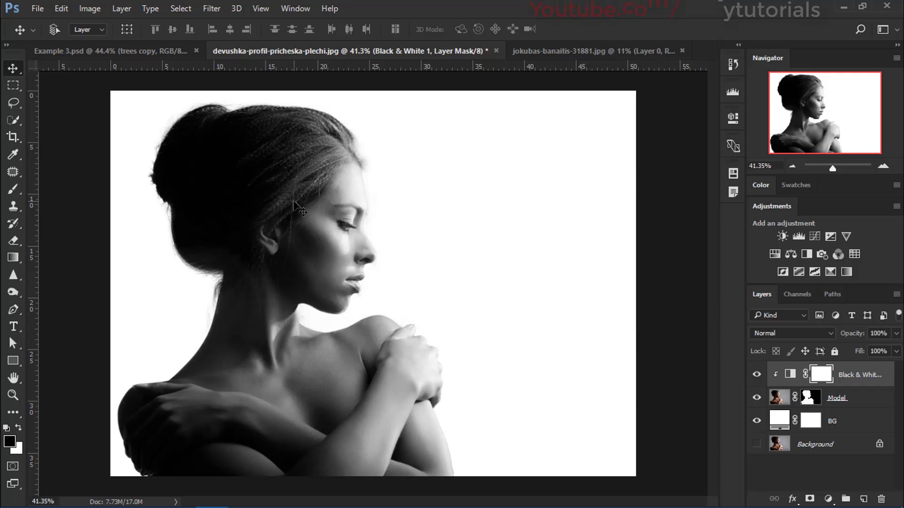
Step: Switch to the forest photo and step back twice to return its layer to the locked Background
left_click(544, 51)
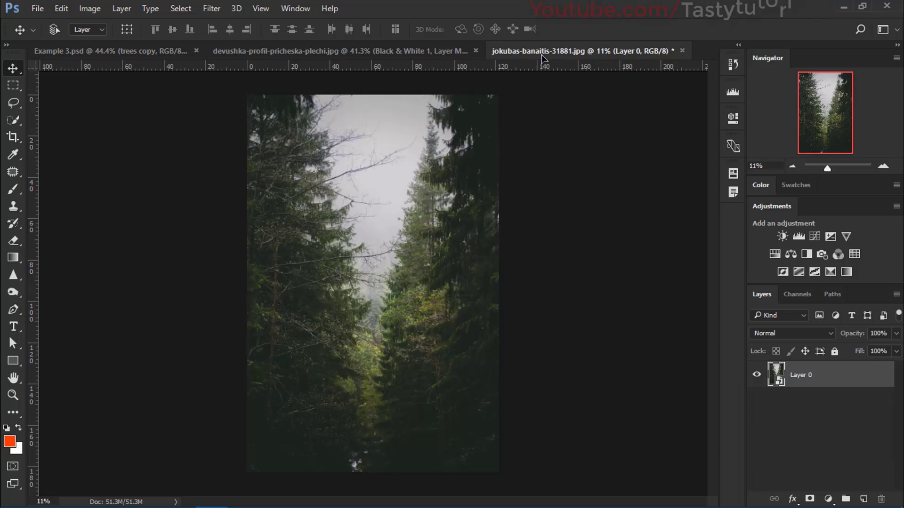
key("ctrl+alt+z")
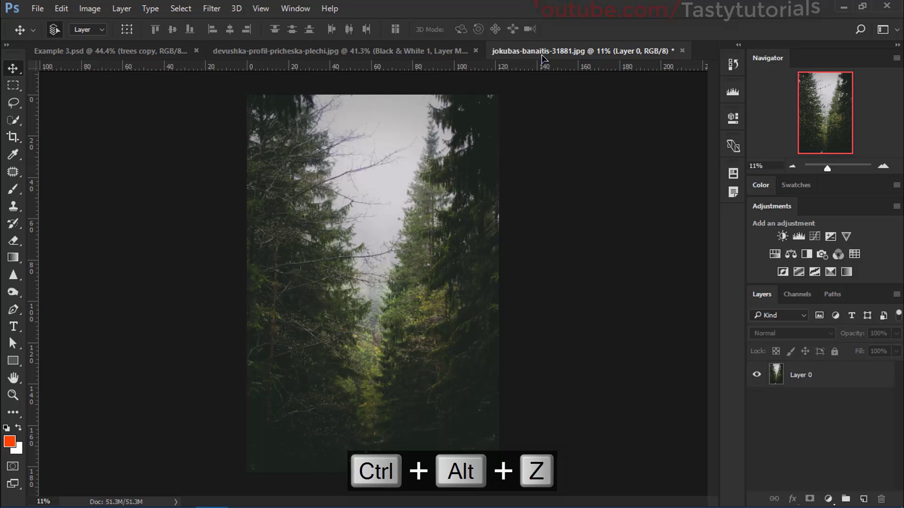
key("ctrl+alt+z")
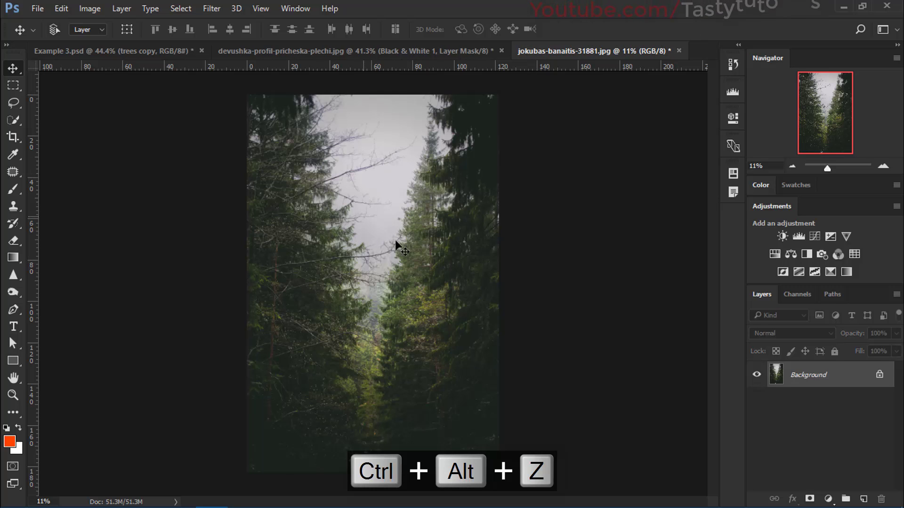
Step: Unlock the forest photo's Background layer and convert it to a Smart Object
left_click(878, 377)
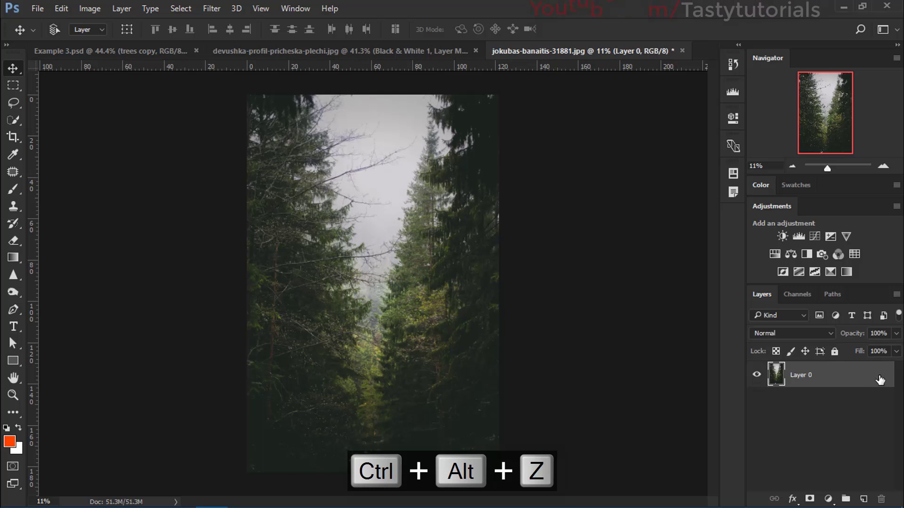
right_click(826, 382)
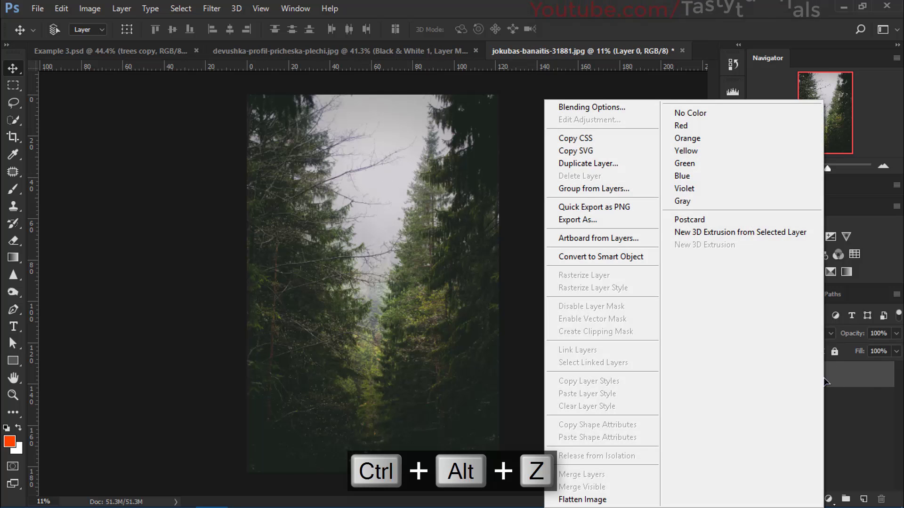
left_click(606, 258)
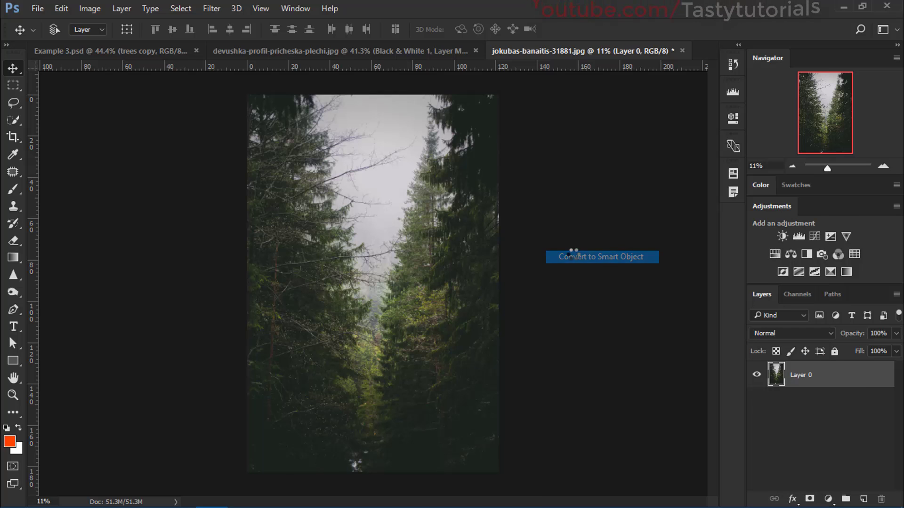
Step: Place the forest Smart Object above the Black & White adjustment in the portrait document and clip it to the Model layer
left_click_drag(381, 149, 344, 157)
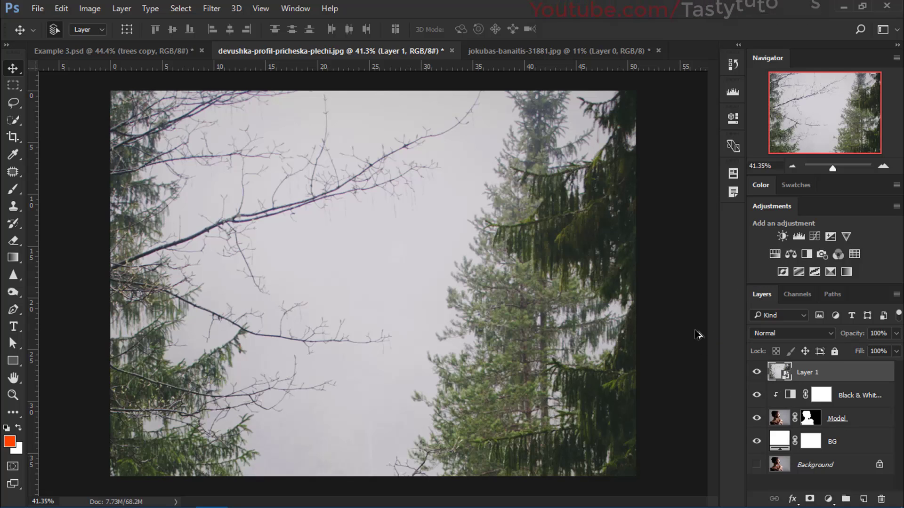
left_click(795, 379, "alt")
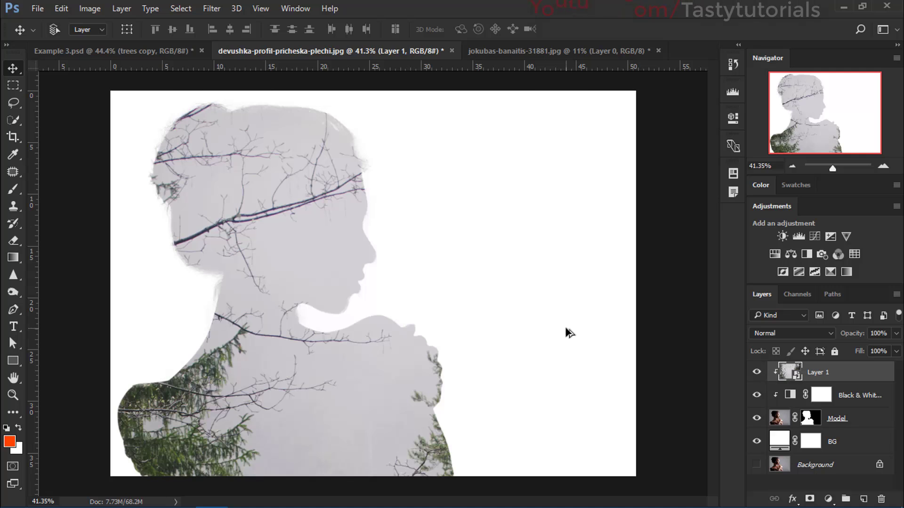
scroll(360, 250, "down", 1)
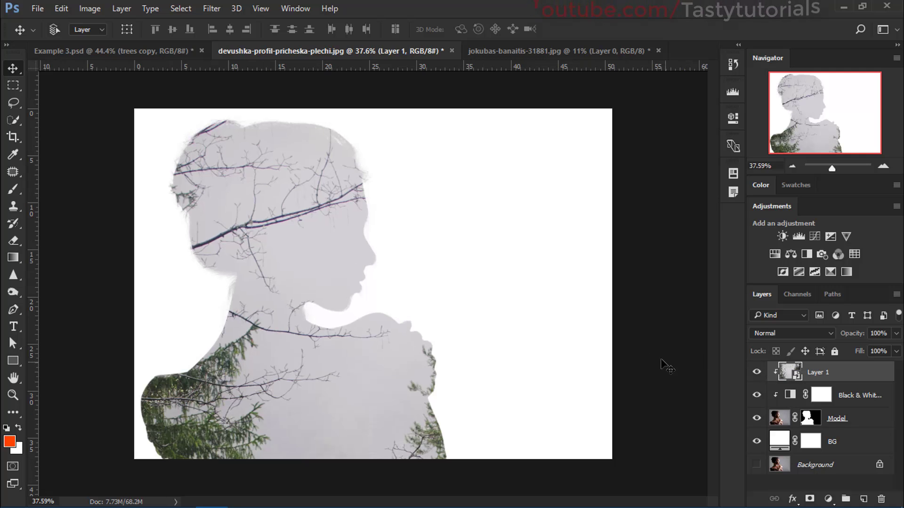
left_click(806, 380, "alt")
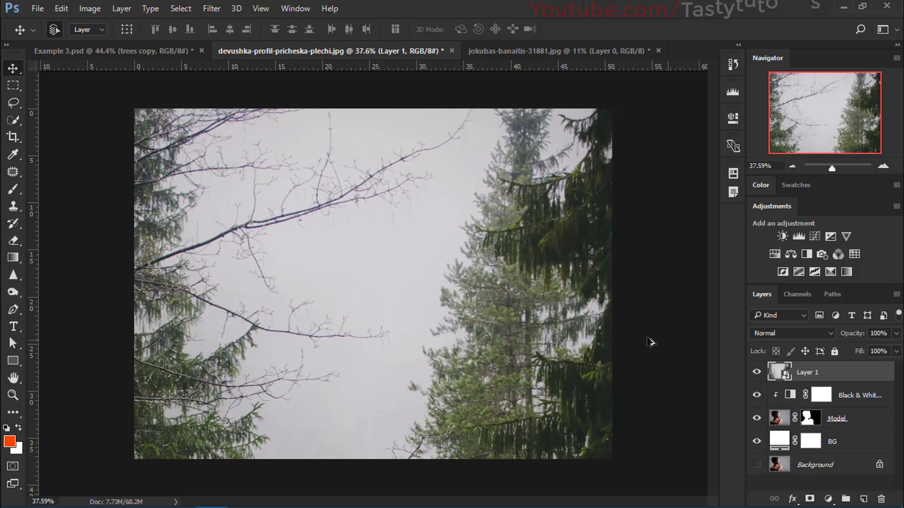
right_click(829, 376)
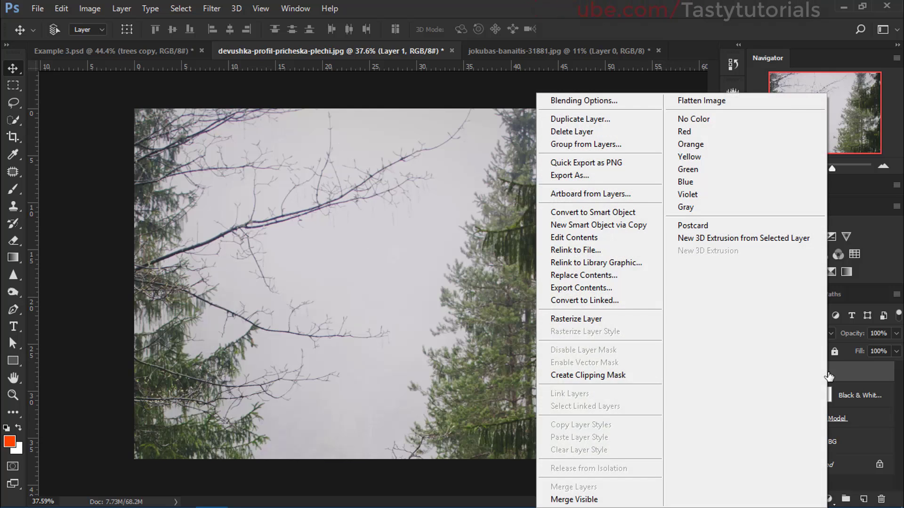
left_click(607, 381)
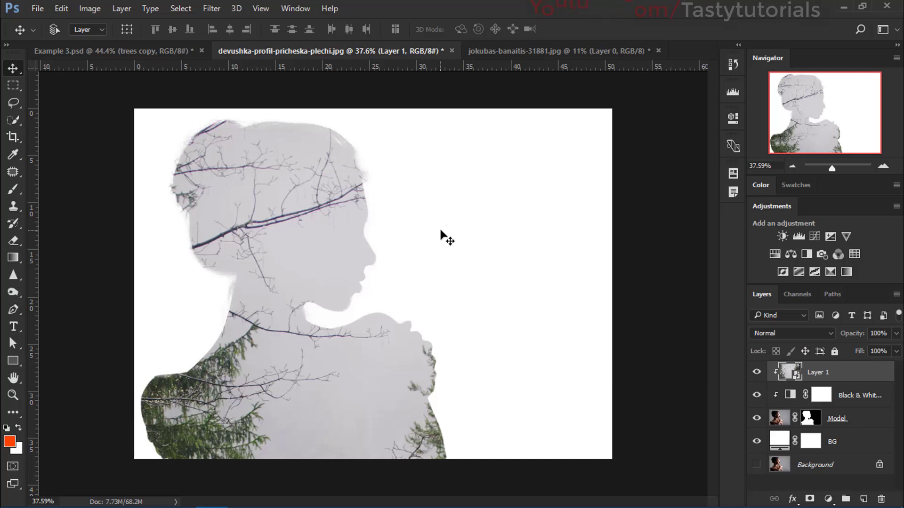
Step: Free Transform the forest layer, scaling it to about 26% and positioning it over the woman's silhouette
scroll(466, 247, "down", 3)
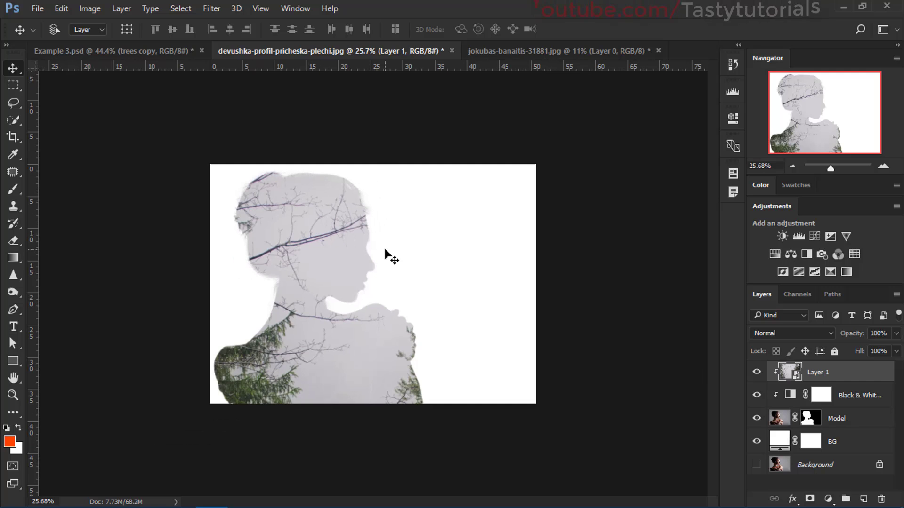
key("ctrl+t")
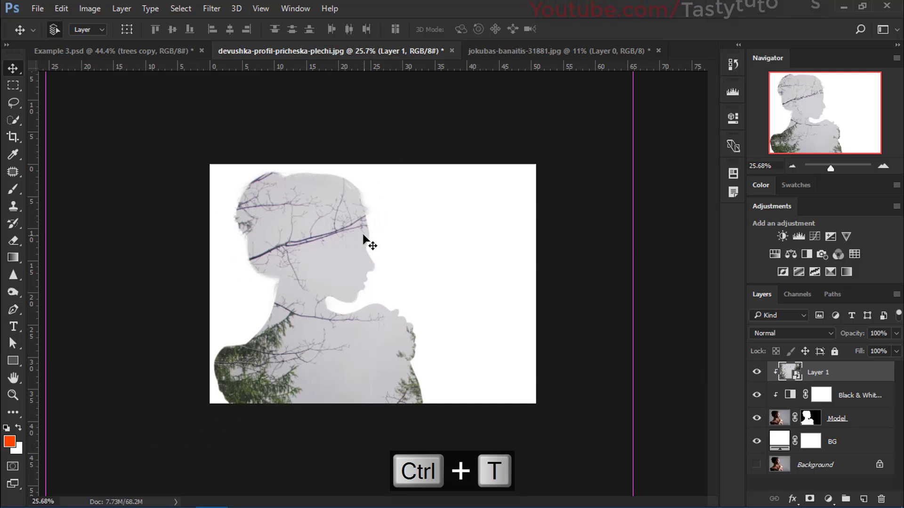
scroll(363, 236, "down", 2)
left_click_drag(363, 237, 359, 166)
scroll(422, 122, "down", 2)
left_click_drag(494, 111, 339, 199)
scroll(335, 352, "up", 3)
left_click_drag(356, 323, 349, 295)
scroll(348, 295, "up", 2)
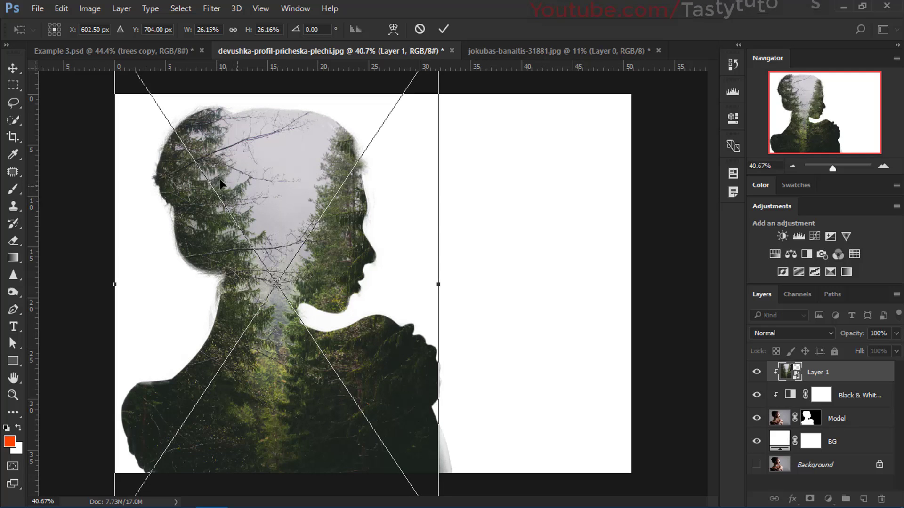
Step: Flip the forest layer horizontally, rotate it about 5.87° and shift it slightly toward the silhouette's face
right_click(273, 170)
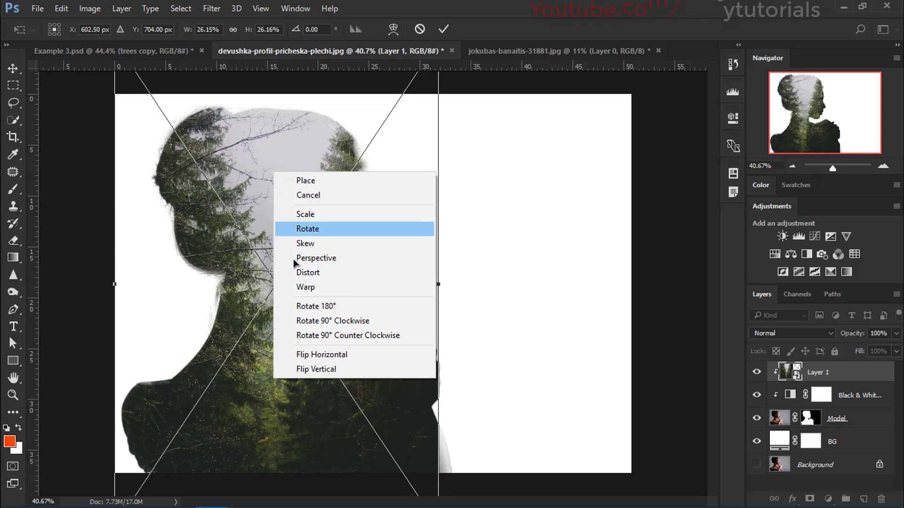
left_click(307, 354)
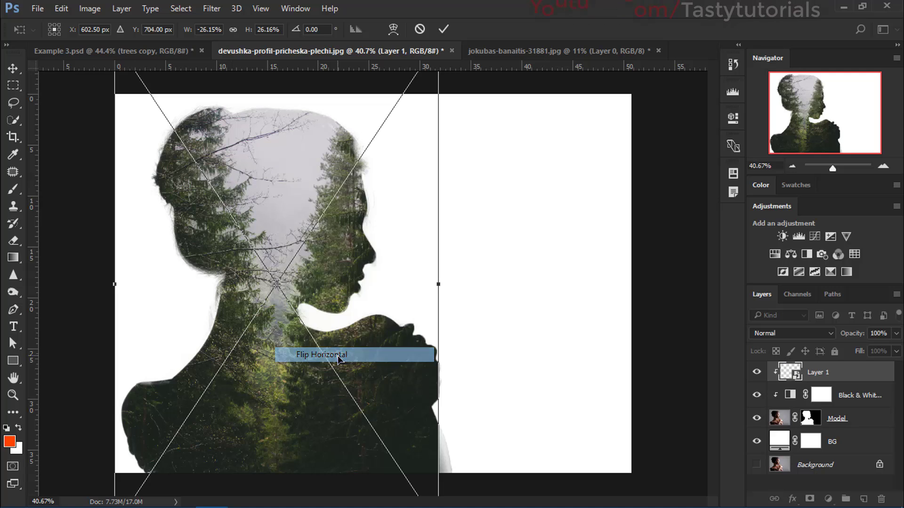
scroll(394, 284, "down", 2)
left_click_drag(462, 88, 482, 113)
mouse_move(402, 216)
left_mouse_down()
mouse_move(420, 223)
mouse_move(408, 220)
left_mouse_up()
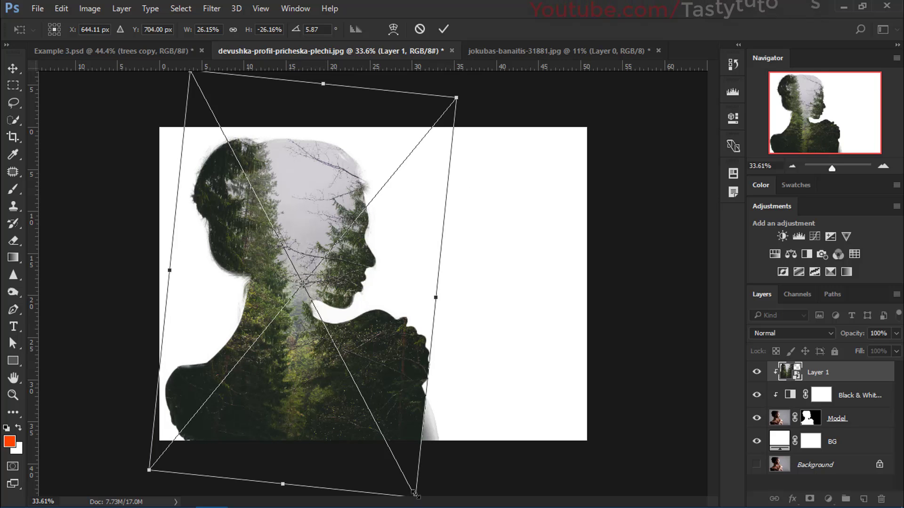
Step: Enlarge the forest layer to about 27.56%, reposition it so it fills the head and shoulders, and apply the transform
scroll(411, 479, "down", 2)
left_click_drag(400, 430, 406, 441)
scroll(348, 344, "up", 2)
left_click_drag(400, 245, 379, 294)
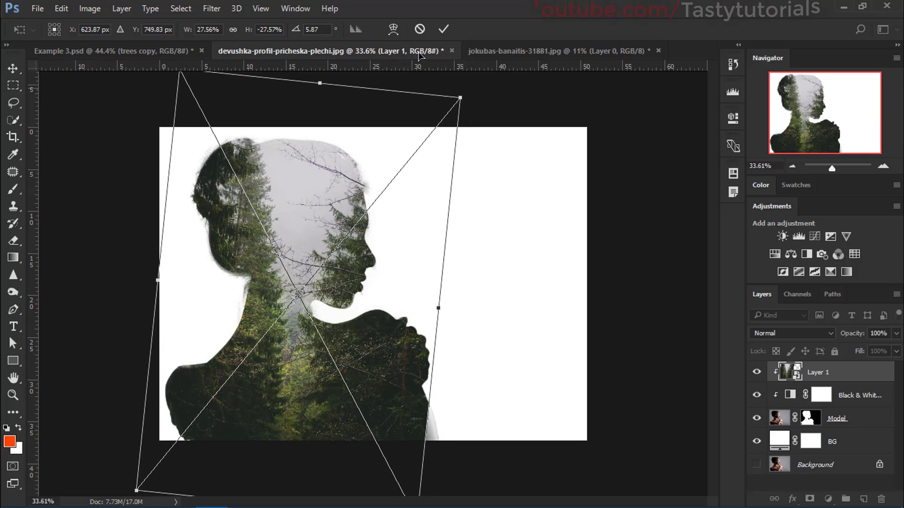
left_click(440, 30)
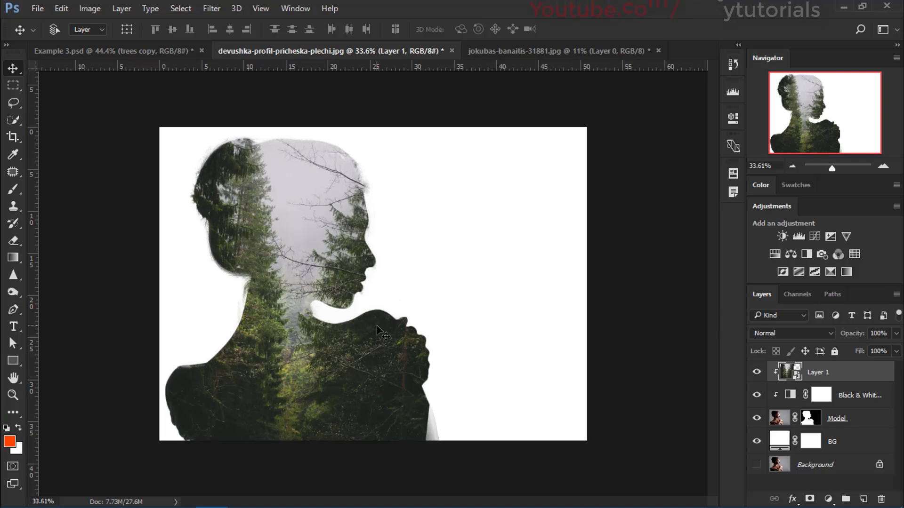
scroll(466, 339, "up", 1)
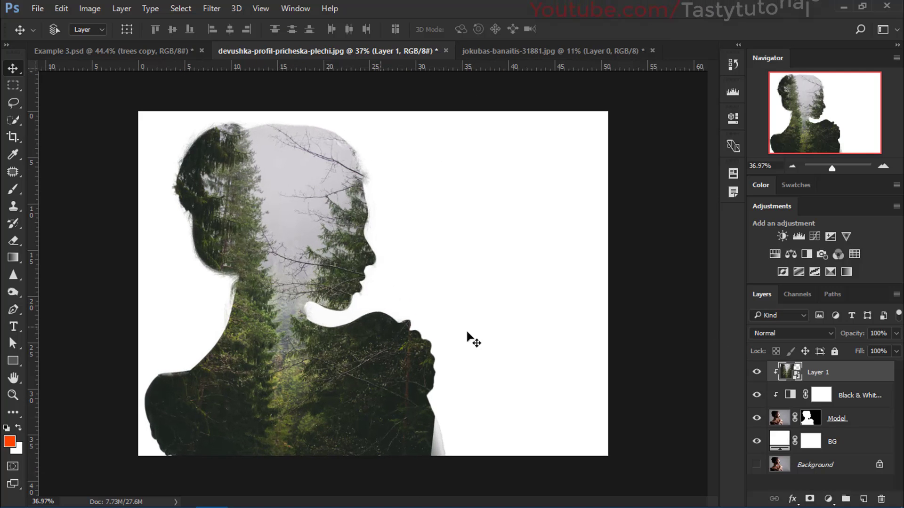
Step: Set the forest layer's blend mode to Lighten and reposition the layer so its trees overlap the back of the face
left_click(765, 333)
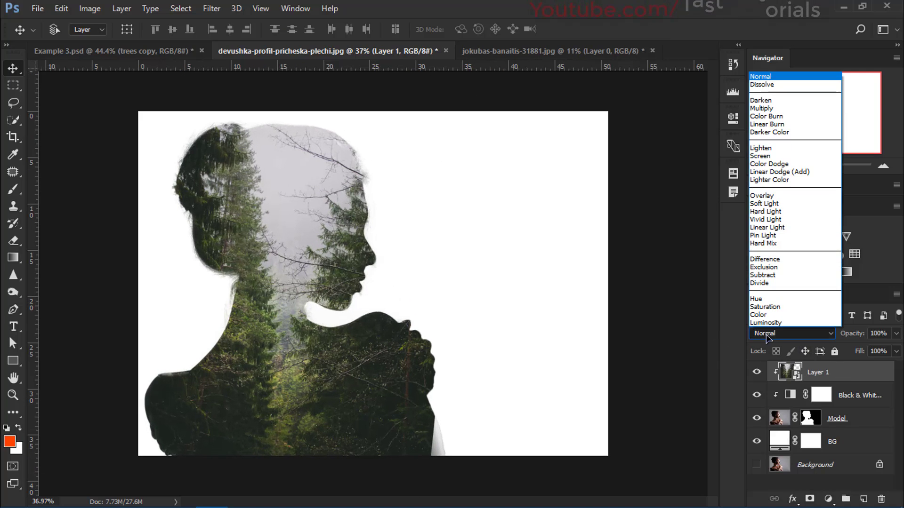
left_click(769, 147)
scroll(290, 289, "up", 5)
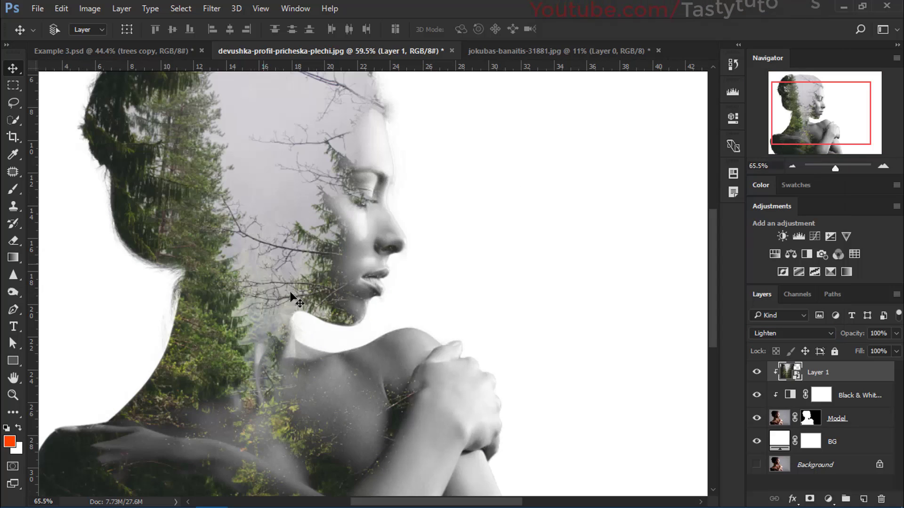
left_click_drag(363, 262, 321, 249)
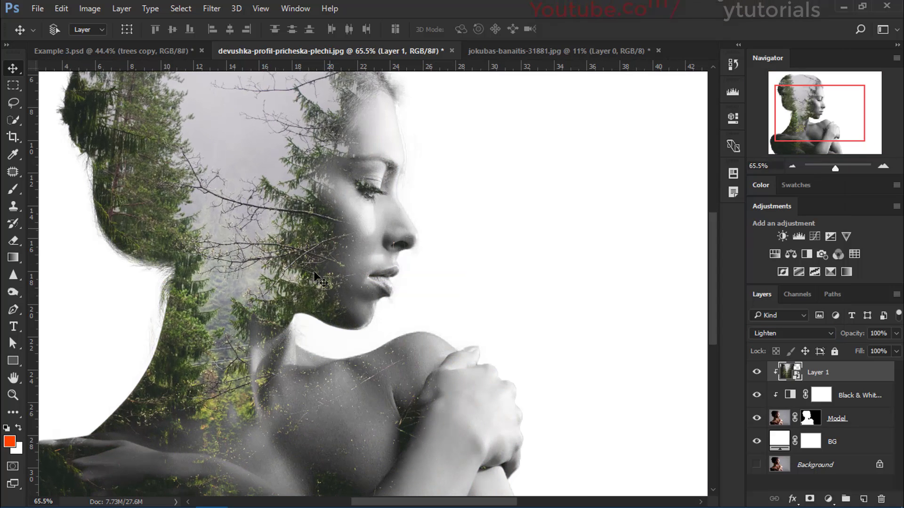
scroll(338, 300, "down", 3)
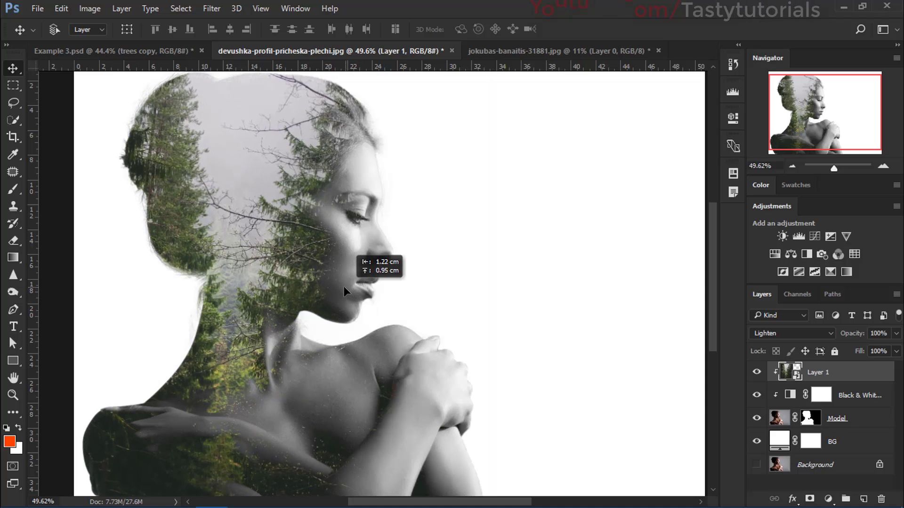
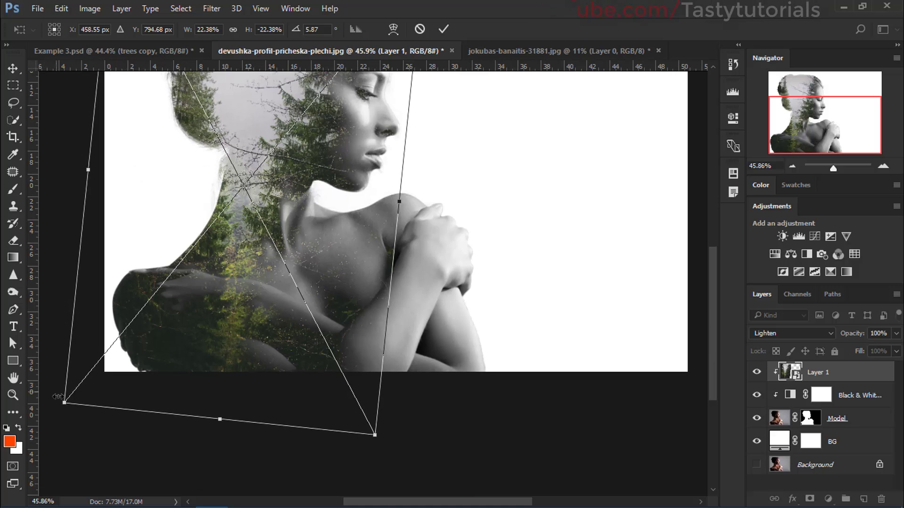
Step: Scale the forest layer down further, nudge it within the head and shoulders, and apply the transform
left_click_drag(64, 401, 114, 386)
scroll(197, 309, "down", 1)
left_click_drag(199, 309, 194, 315)
key("Return")
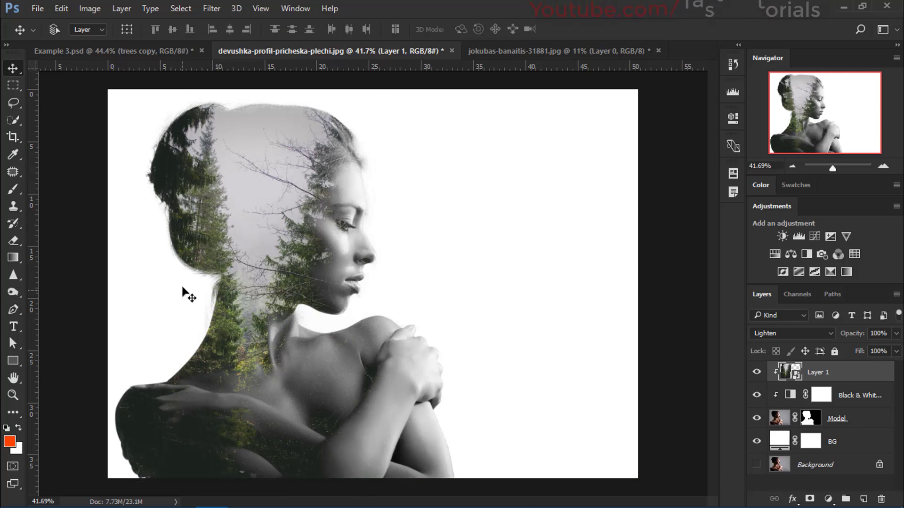
Step: Rename the forest layer to Tree and add a layer mask to it
scroll(183, 290, "up", 1)
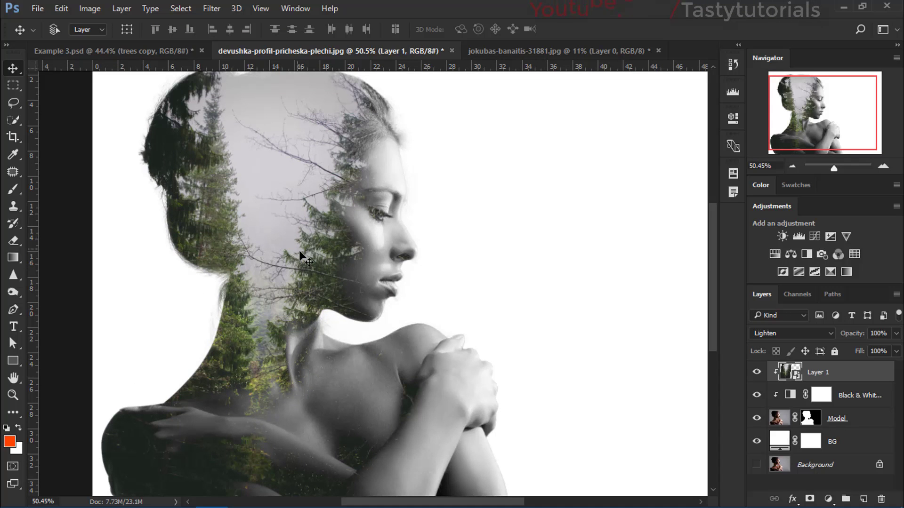
scroll(304, 258, "down", 1)
scroll(312, 264, "up", 2)
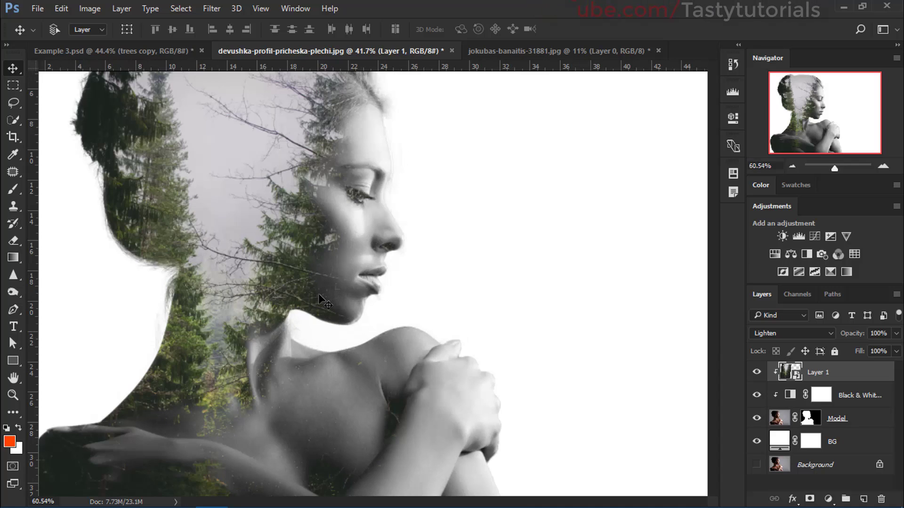
left_click_drag(316, 226, 279, 215)
double_click(828, 373)
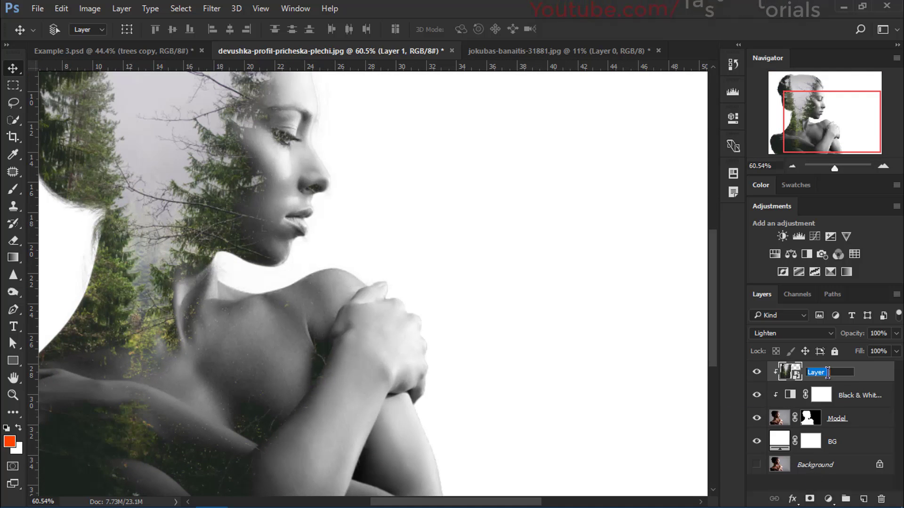
type("Tree")
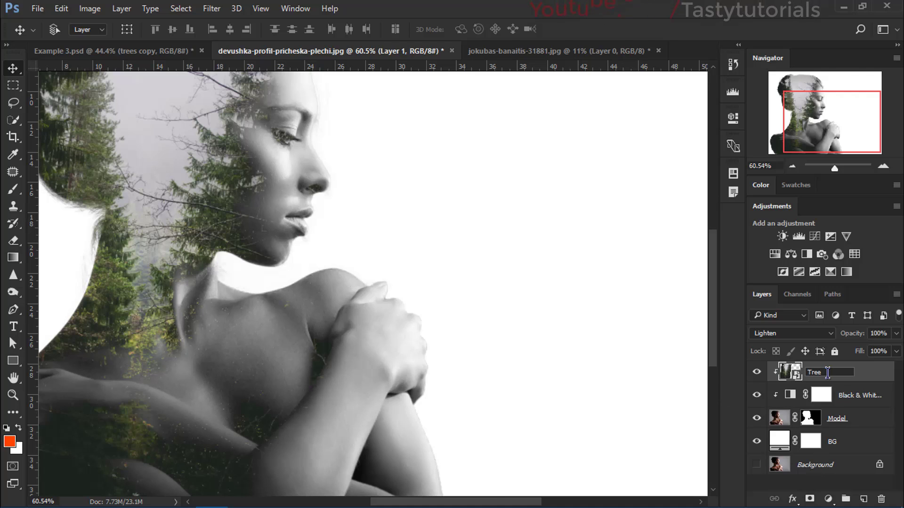
key("Return")
left_click(809, 499)
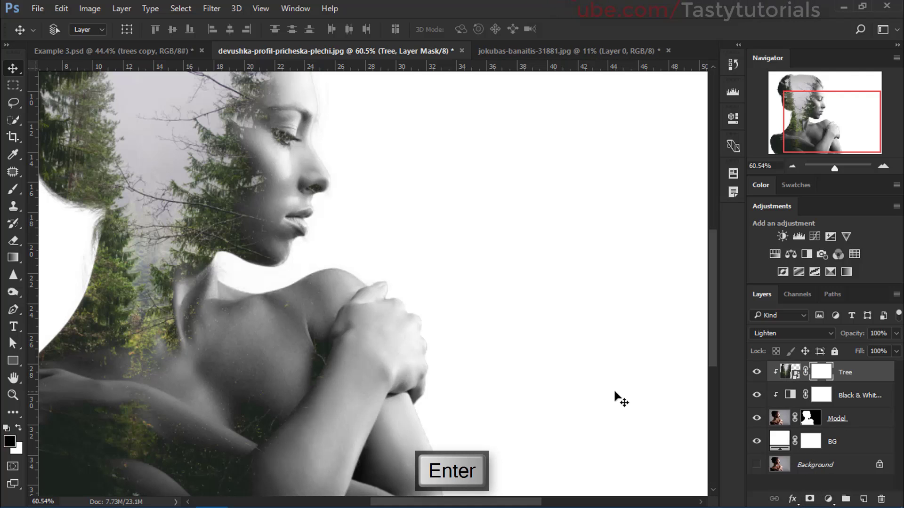
Step: Paint black on the Tree layer's mask with a 175 px brush to remove the forest from the woman's face
left_click(13, 188)
left_click(47, 184)
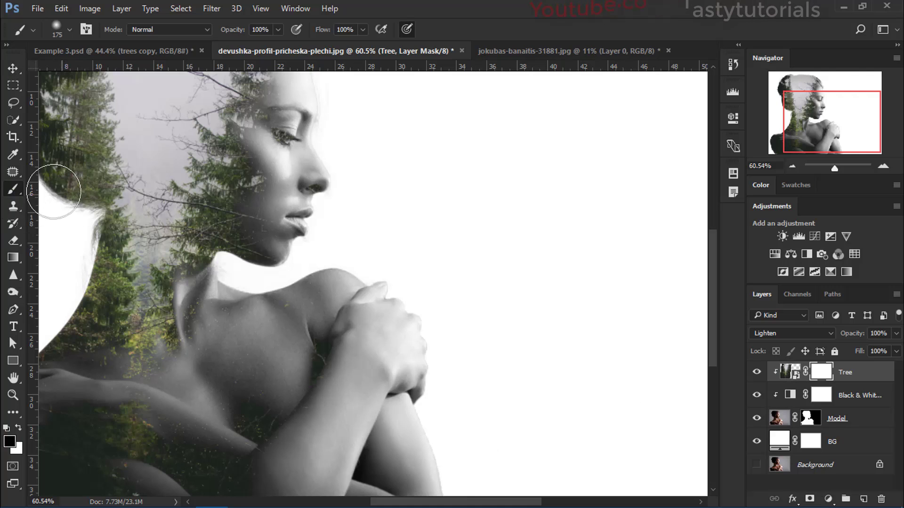
right_click(311, 186)
key("Escape")
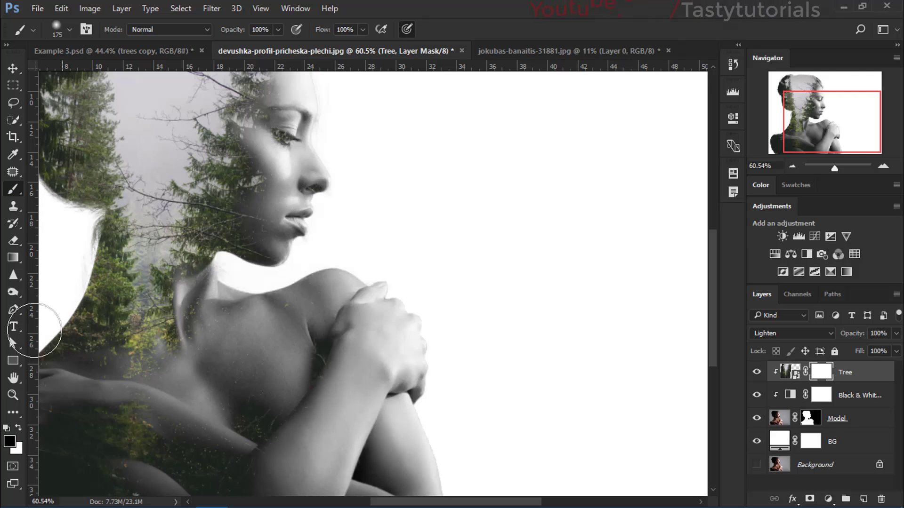
left_click_drag(287, 256, 290, 335)
left_click_drag(298, 259, 296, 360)
left_click_drag(299, 271, 309, 249)
Step: Keep painting the Tree mask in black to clear the forest from the chest, shoulder and arms
scroll(306, 254, "down", 4)
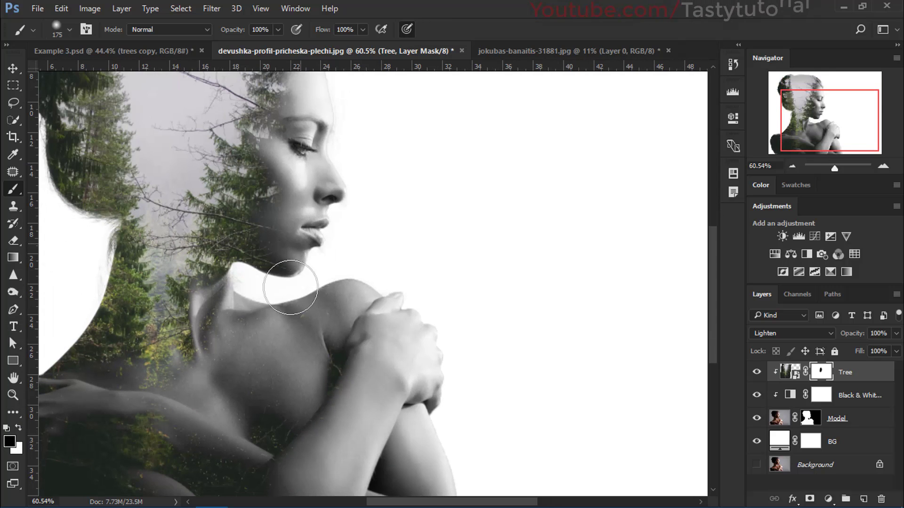
scroll(278, 278, "down", 3)
mouse_move(274, 283)
left_mouse_down()
mouse_move(243, 298)
mouse_move(280, 249)
mouse_move(308, 255)
mouse_move(302, 291)
mouse_move(307, 251)
mouse_move(308, 332)
left_mouse_up()
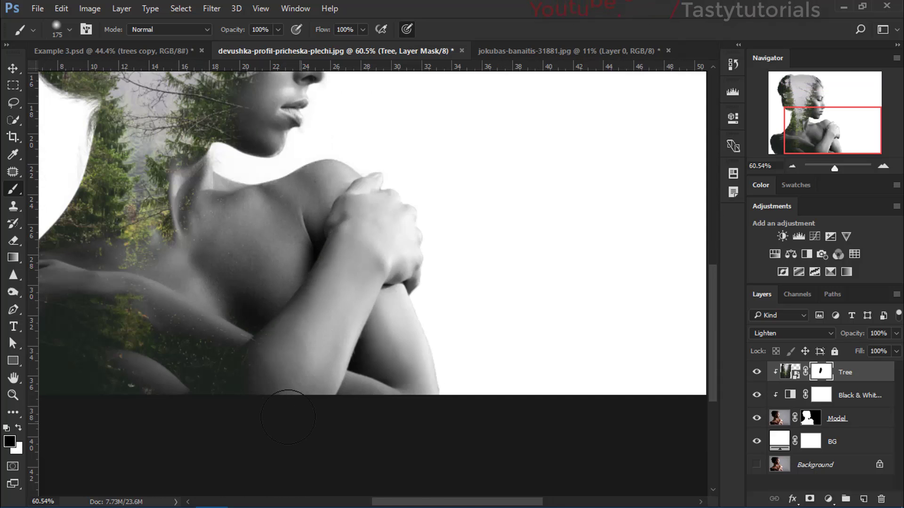
left_click_drag(248, 388, 409, 377)
mouse_move(291, 330)
left_mouse_down()
mouse_move(203, 288)
mouse_move(168, 298)
mouse_move(155, 293)
mouse_move(193, 295)
mouse_move(147, 290)
mouse_move(105, 360)
mouse_move(120, 373)
mouse_move(187, 321)
mouse_move(123, 386)
mouse_move(292, 414)
mouse_move(285, 353)
mouse_move(293, 374)
mouse_move(157, 359)
mouse_move(134, 301)
mouse_move(123, 302)
mouse_move(142, 281)
mouse_move(160, 286)
mouse_move(149, 285)
mouse_move(154, 275)
mouse_move(283, 316)
mouse_move(227, 299)
mouse_move(302, 313)
mouse_move(305, 347)
left_mouse_up()
scroll(308, 354, "down", 2)
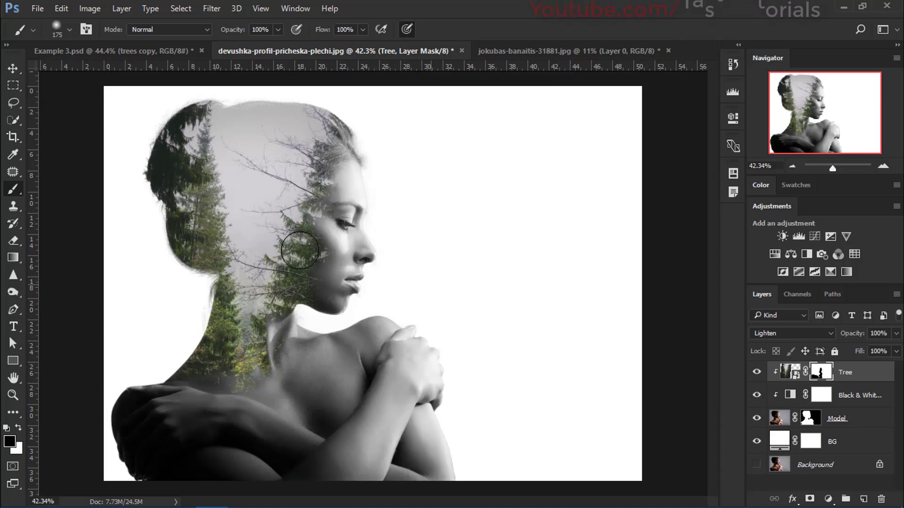
scroll(248, 234, "up", 2)
scroll(248, 239, "down", 3)
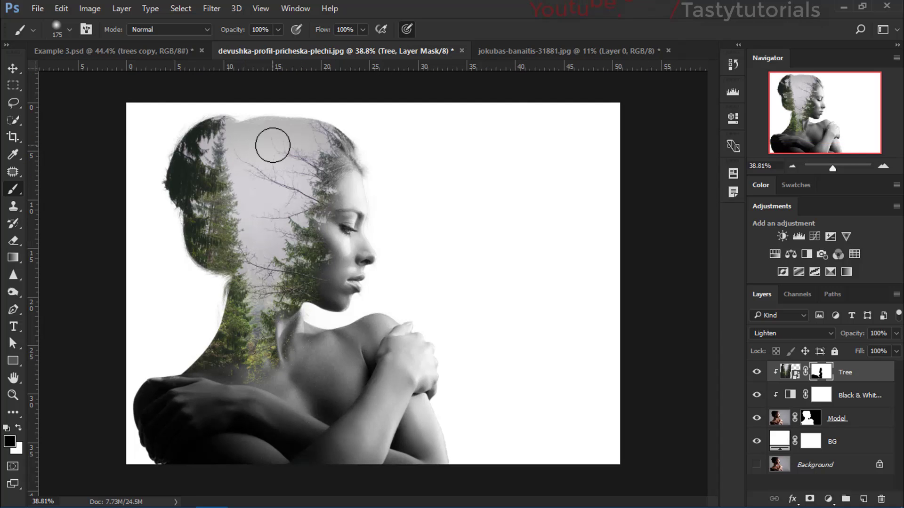
key("v")
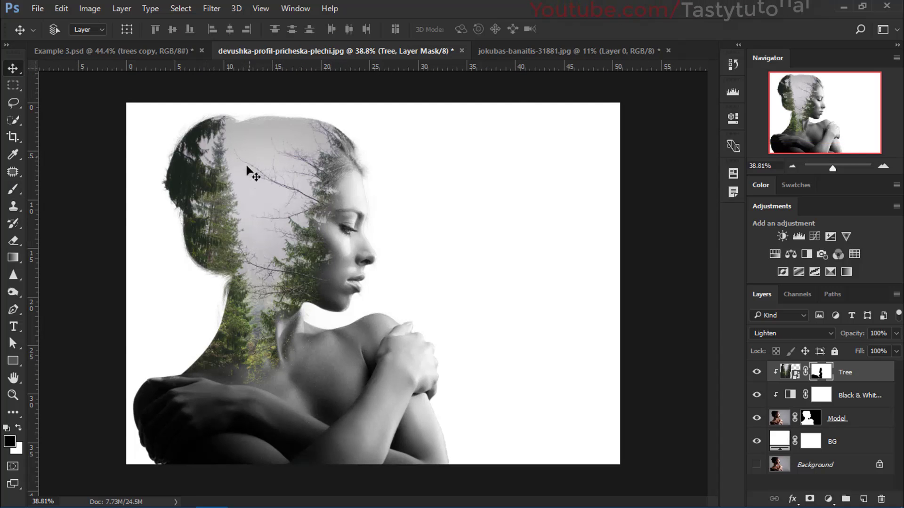
scroll(239, 235, "up", 2)
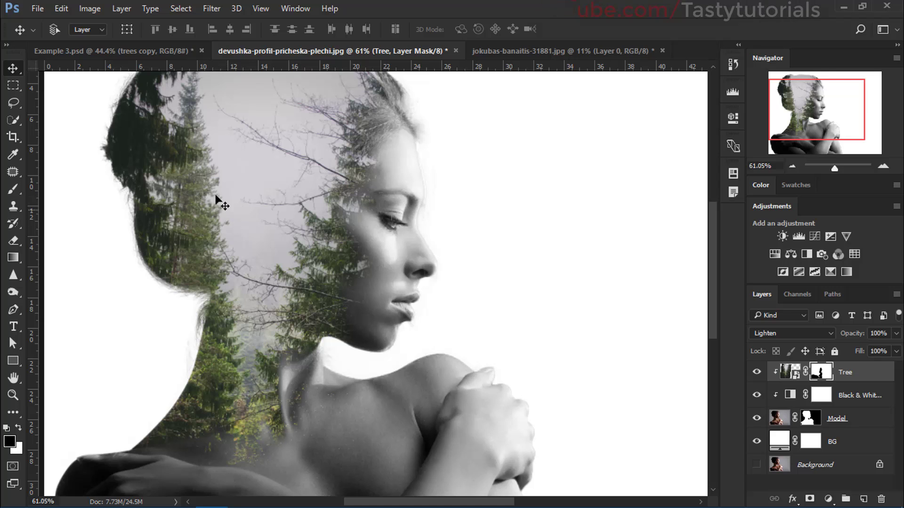
left_click(757, 395)
left_click(89, 4)
mouse_move(98, 42)
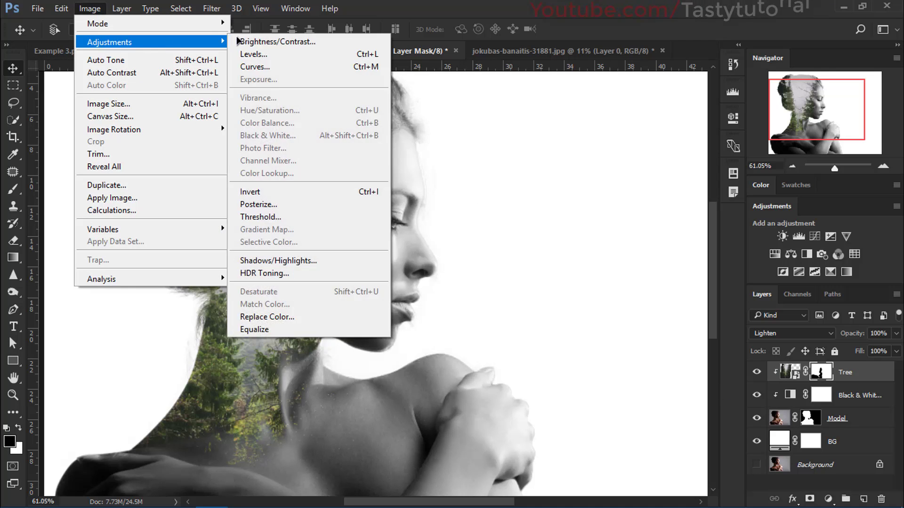
key("Escape")
Step: Apply a Black & White adjustment with the Default preset to the Tree layer's image and collapse its Smart Filters list
left_click(795, 373)
left_click(89, 9)
mouse_move(109, 42)
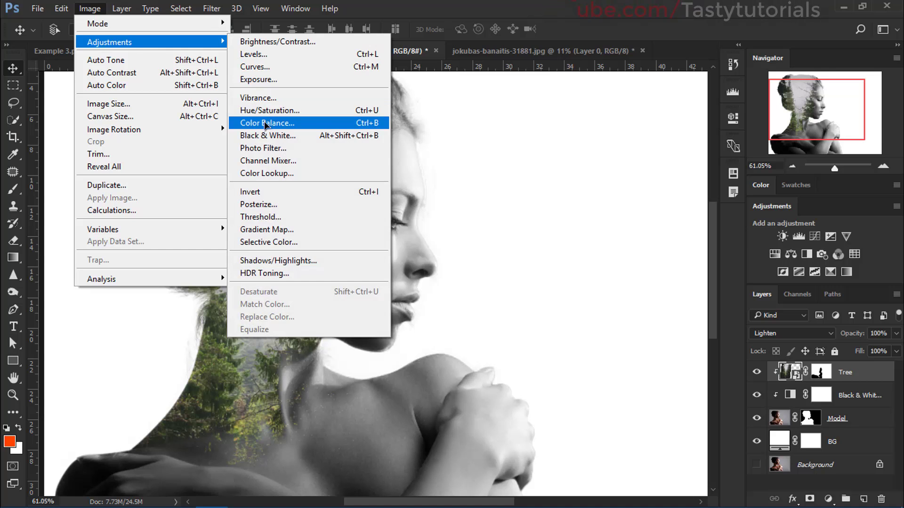
left_click(266, 136)
left_click_drag(418, 53, 557, 56)
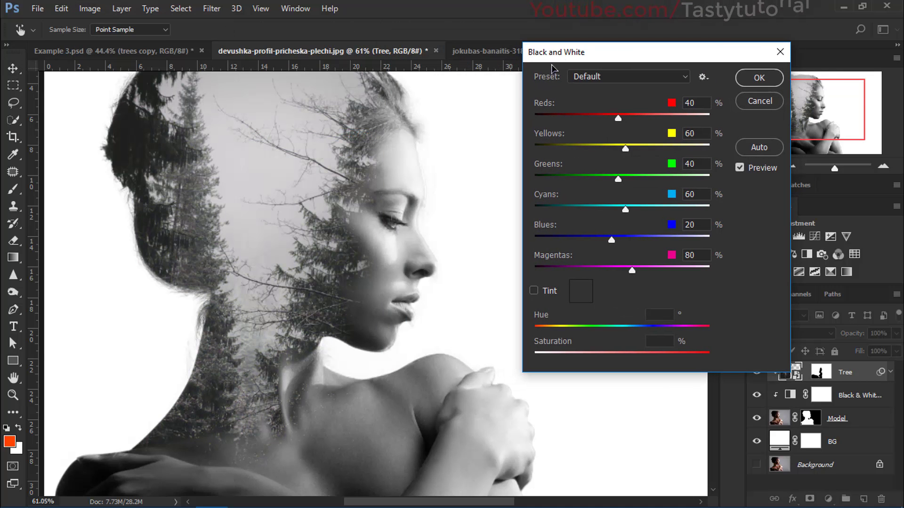
scroll(243, 187, "down", 2)
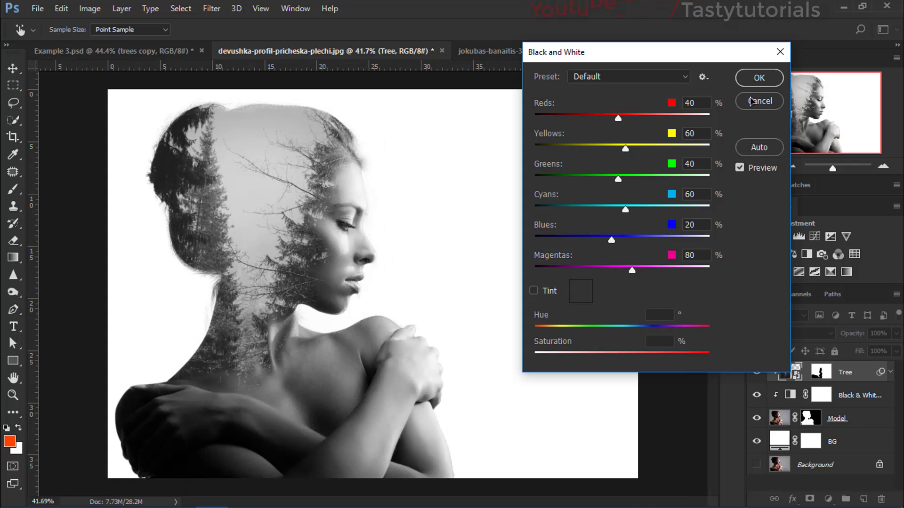
left_click(758, 78)
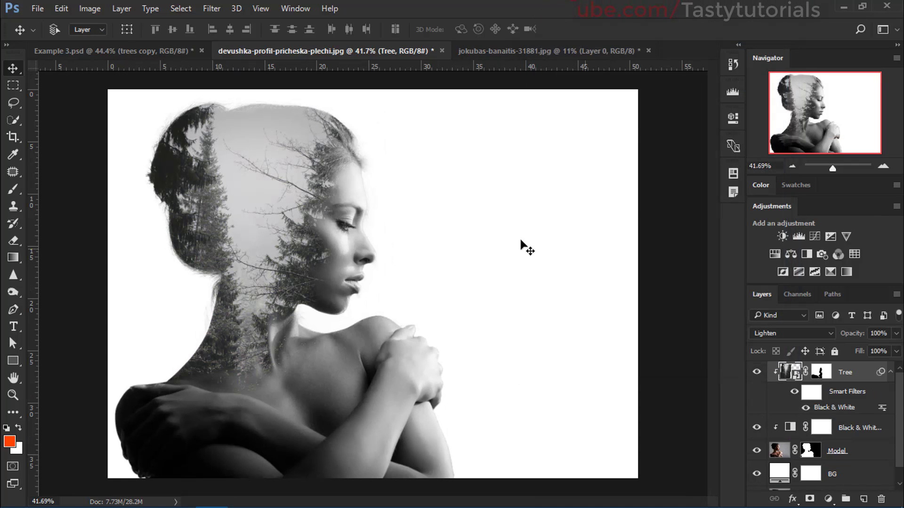
left_click(891, 373)
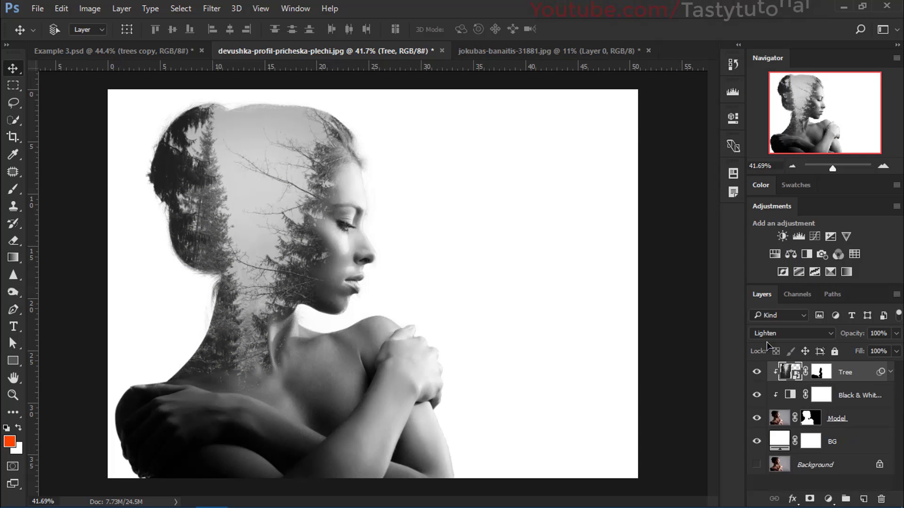
Step: Apply Levels to the Tree layer with a midtone input of 0.55 and a white input of 176 to whiten the sky
left_click(89, 9)
mouse_move(156, 42)
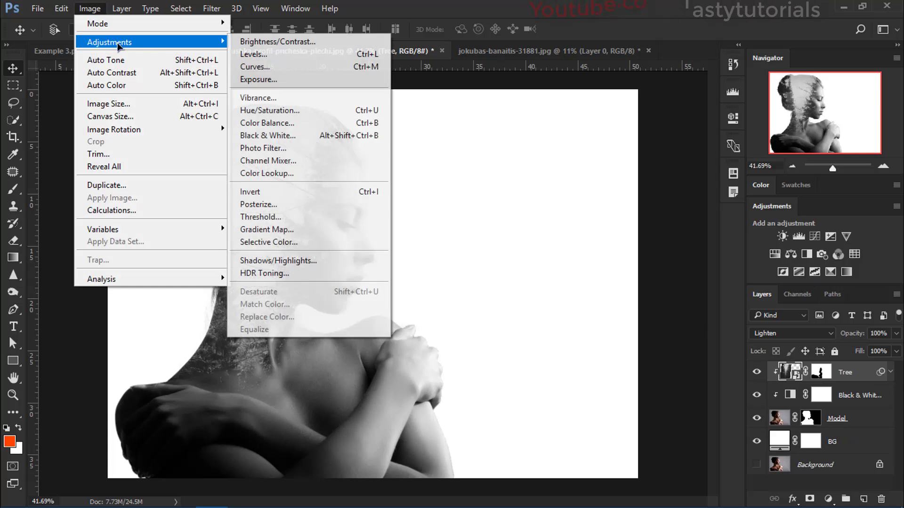
left_click(252, 54)
scroll(258, 117, "up", 2)
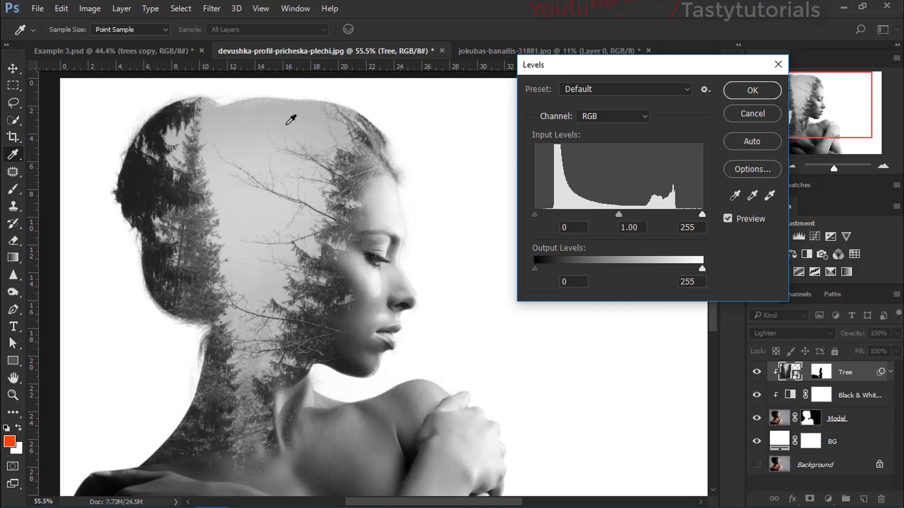
left_click(619, 92)
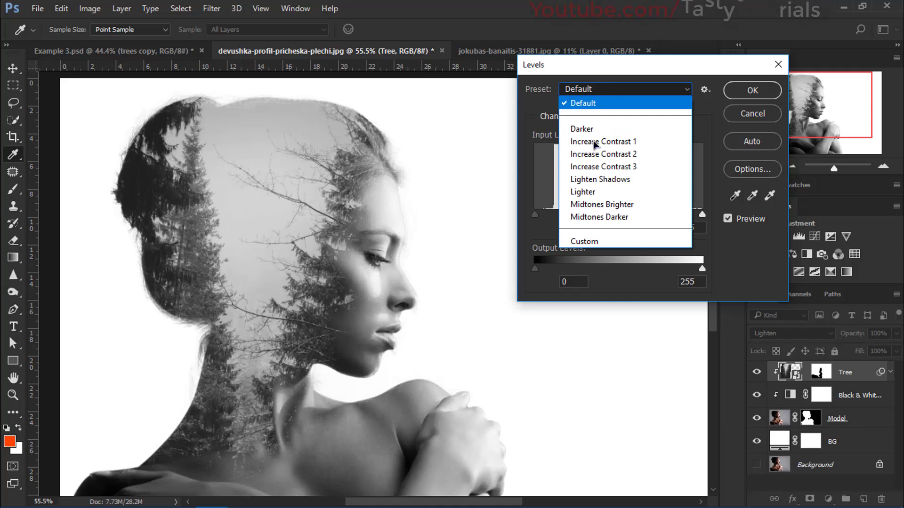
left_click(585, 192)
left_click_drag(686, 218, 655, 218)
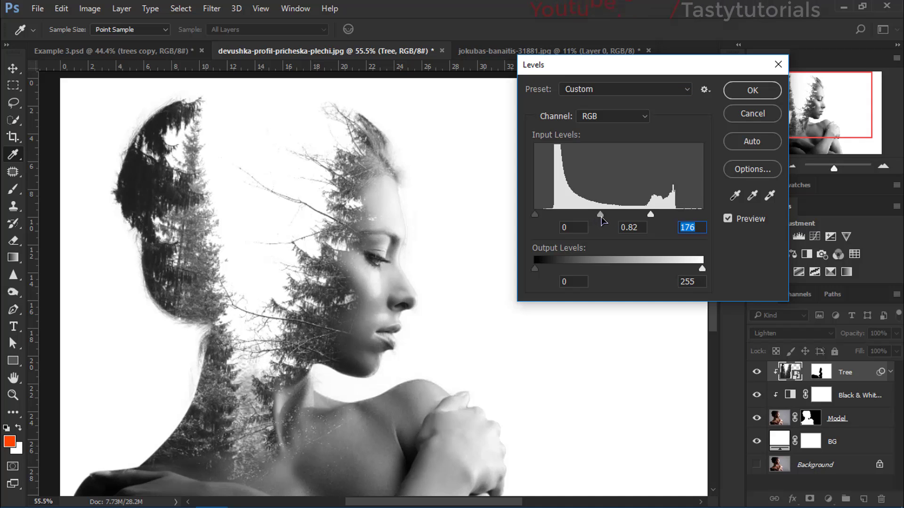
mouse_move(607, 217)
left_mouse_down()
mouse_move(626, 218)
mouse_move(616, 219)
left_mouse_up()
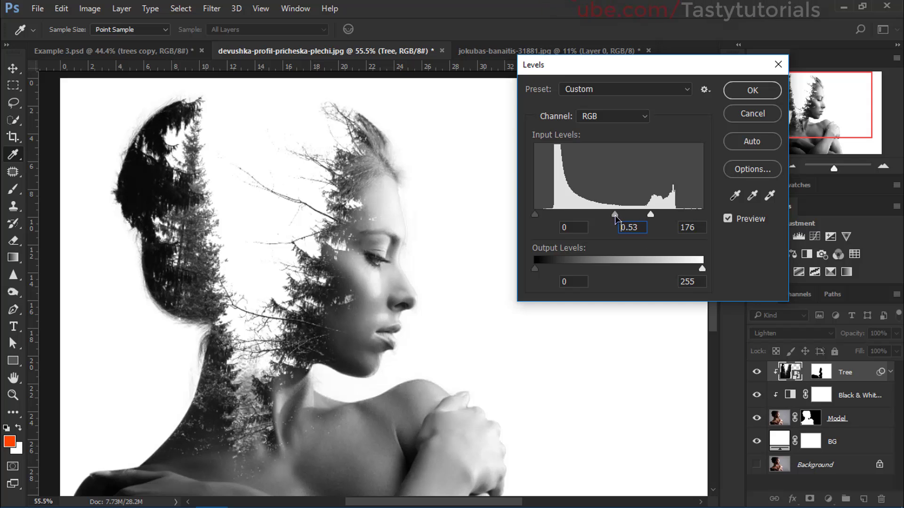
left_click_drag(614, 219, 614, 219)
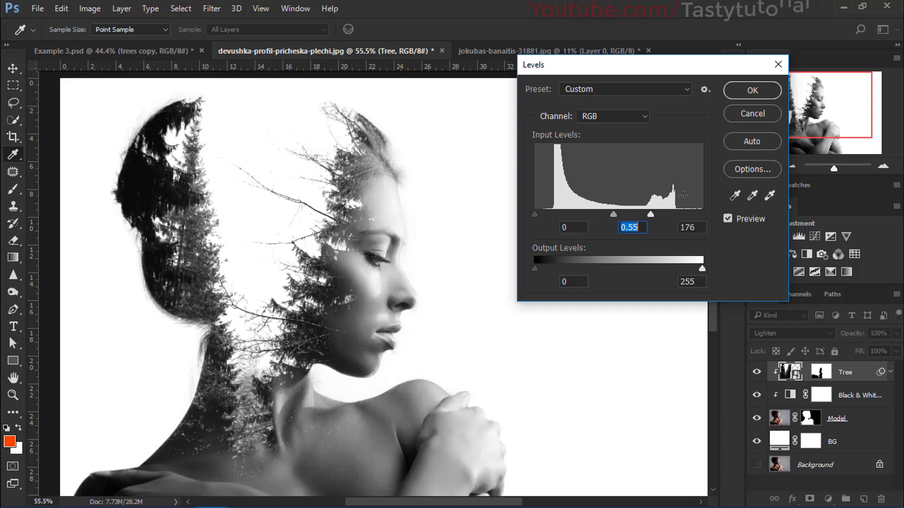
left_click(752, 91)
key("v")
scroll(400, 272, "down", 4)
key("ctrl+0")
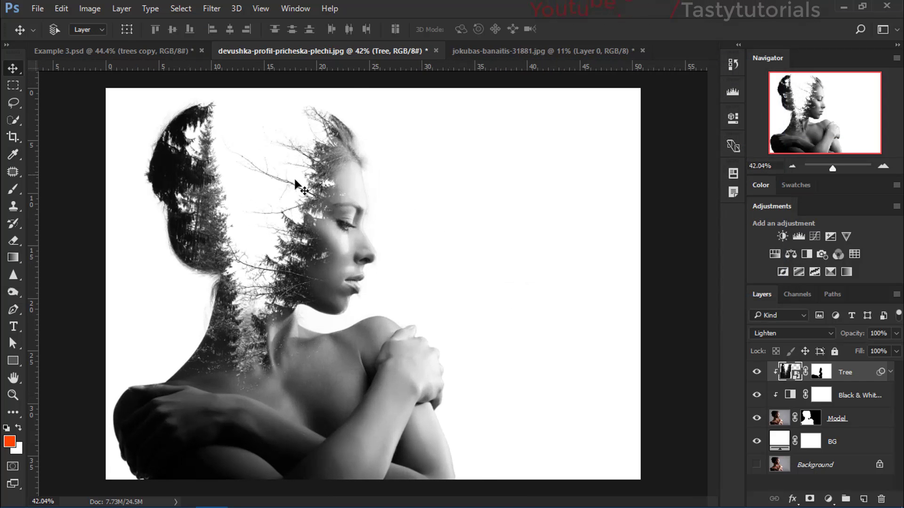
Step: Free-transform the Tree layer together with its linked mask, shifting the forest slightly over the woman's head
scroll(279, 175, "up", 3)
left_click_drag(351, 226, 448, 247)
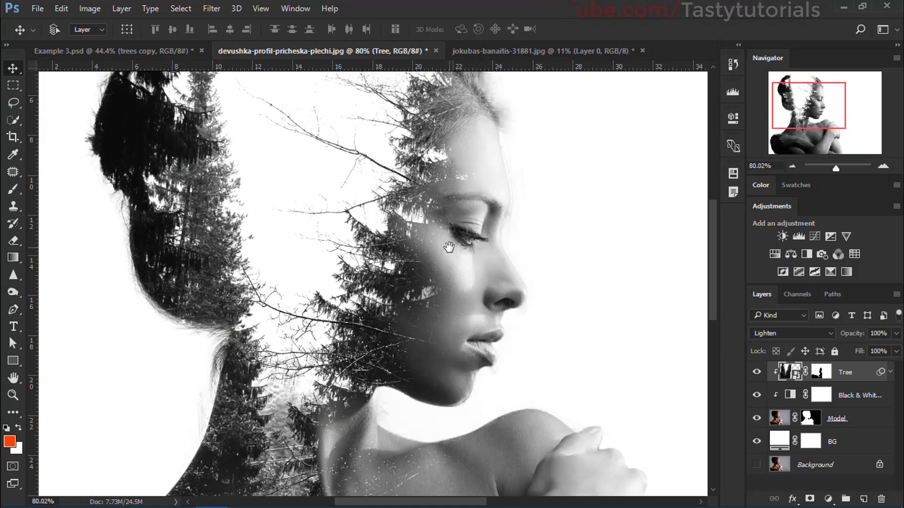
scroll(380, 295, "down", 3)
key("ctrl+t")
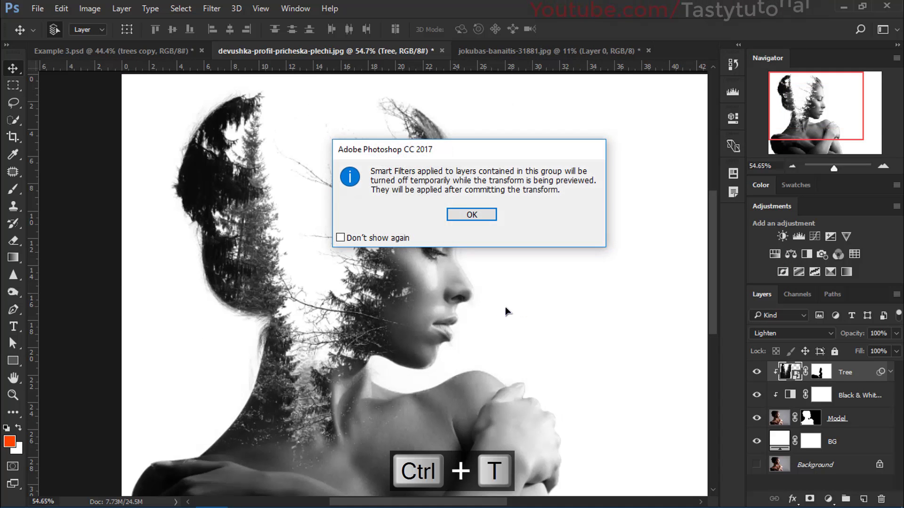
left_click(470, 215)
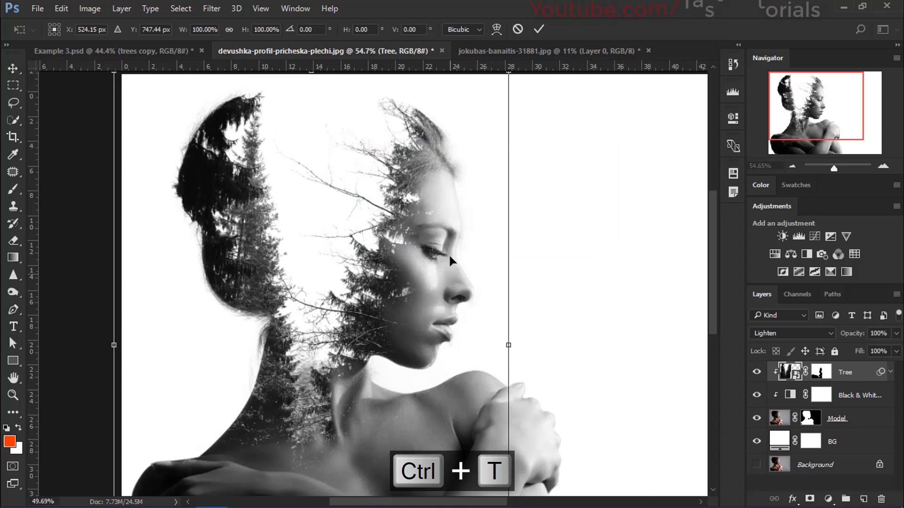
scroll(449, 254, "down", 2)
left_click_drag(399, 108, 396, 110)
mouse_move(357, 162)
left_mouse_down()
mouse_move(358, 150)
mouse_move(369, 182)
mouse_move(424, 193)
mouse_move(413, 232)
mouse_move(349, 200)
mouse_move(399, 170)
mouse_move(356, 208)
mouse_move(370, 166)
left_mouse_up()
key("Return")
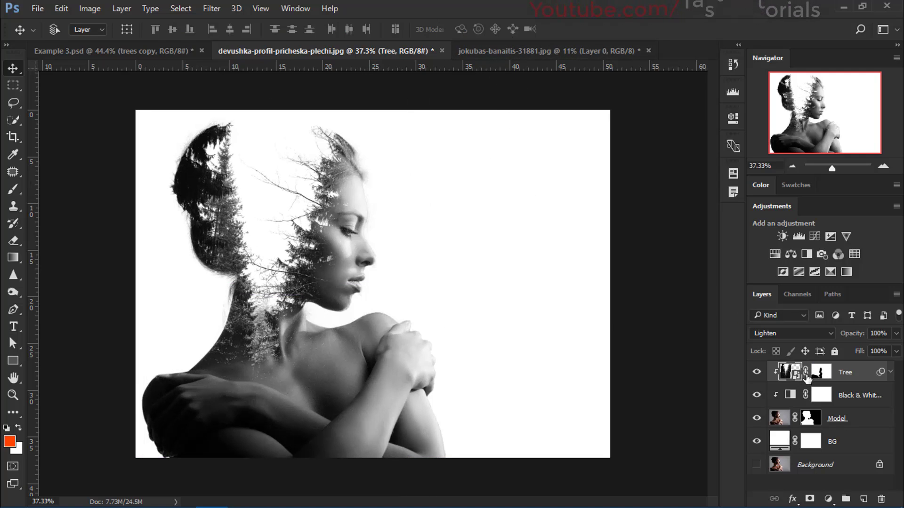
Step: Unlink the Tree mask and transform only the forest image, scaling it to about 18.8% with a 5.87° rotation over the head and neck
key("ctrl+t")
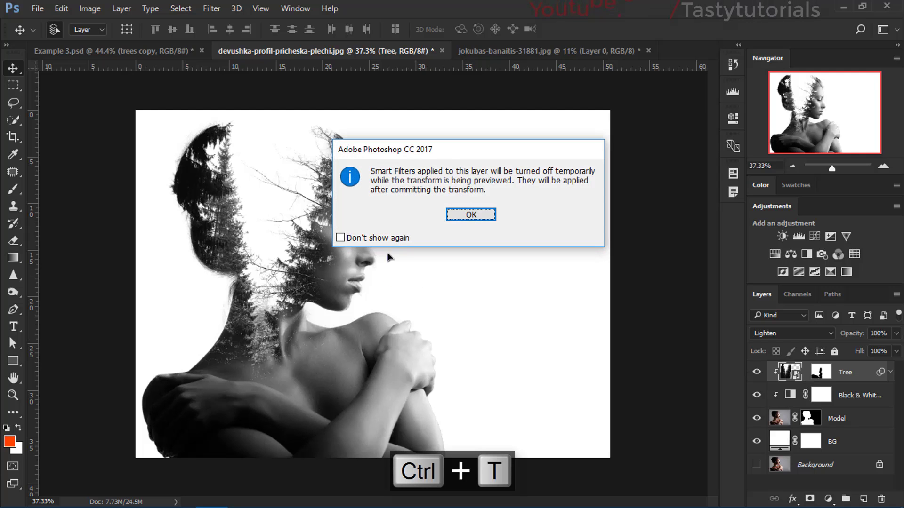
left_click(451, 216)
mouse_move(333, 235)
left_mouse_down()
mouse_move(337, 211)
mouse_move(343, 245)
mouse_move(282, 226)
mouse_move(337, 224)
mouse_move(340, 235)
left_mouse_up()
left_click_drag(370, 471, 356, 444)
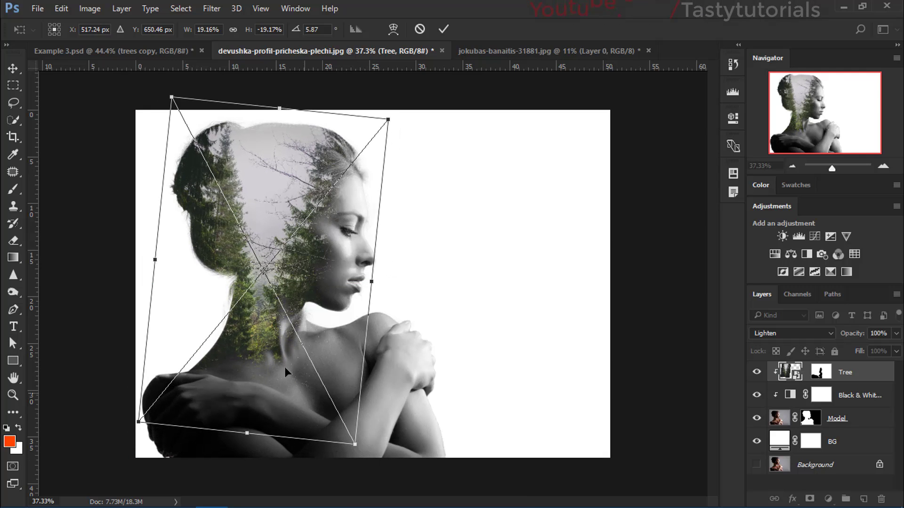
scroll(282, 374, "up", 3)
scroll(245, 376, "down", 1)
left_click_drag(91, 452, 103, 449)
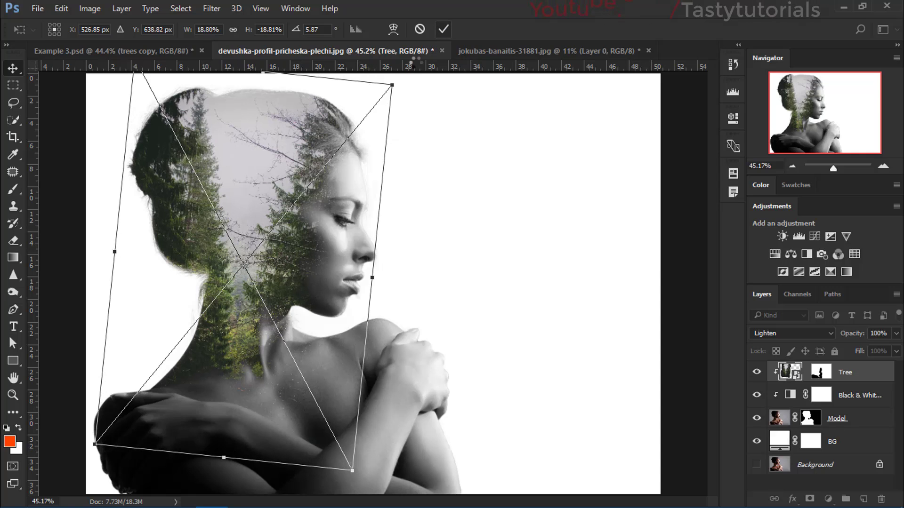
key("Return")
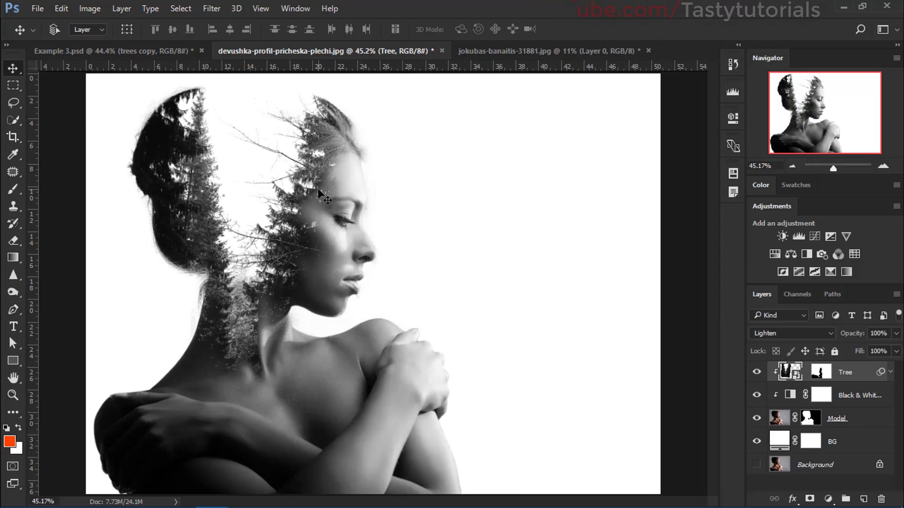
Step: Examine how the forest blends into the hair, face and neck, and undo the last change on the Tree layer
scroll(324, 197, "down", 5)
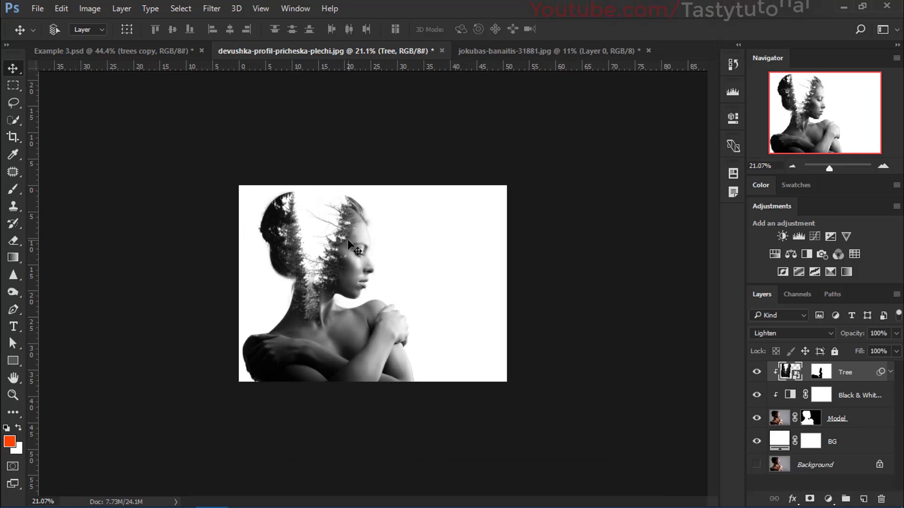
scroll(351, 239, "up", 5)
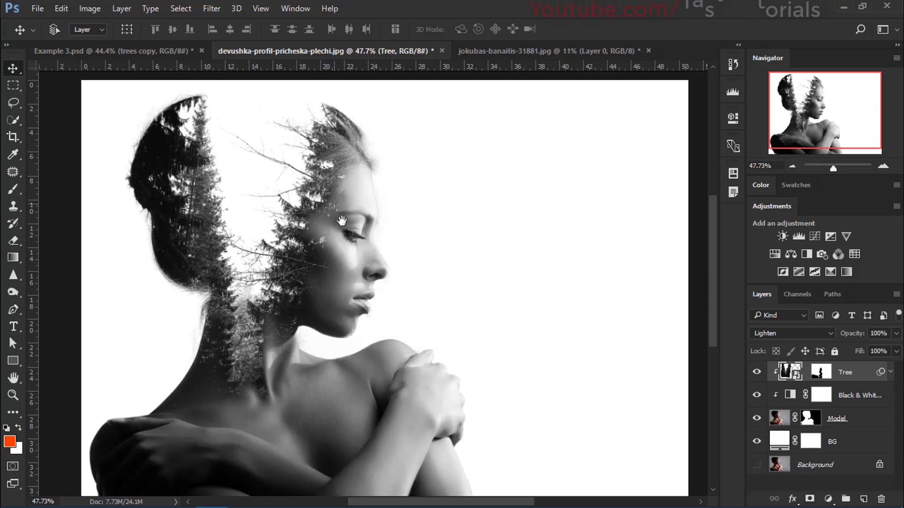
scroll(278, 235, "up", 2)
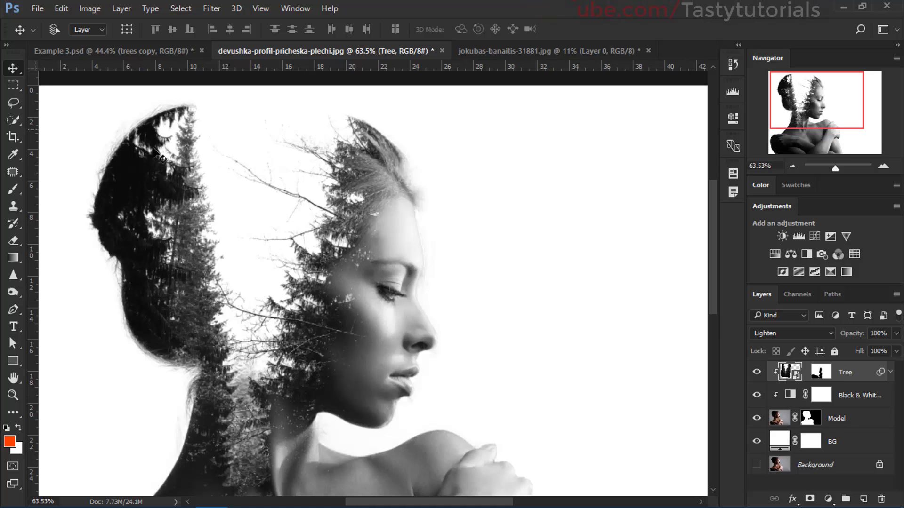
left_click(820, 375)
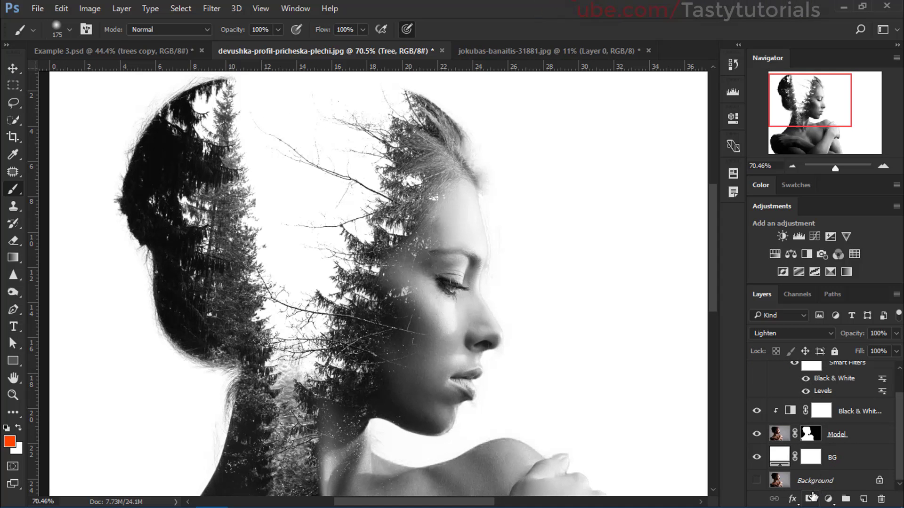
scroll(612, 292, "down", 3)
key("ctrl+alt+z")
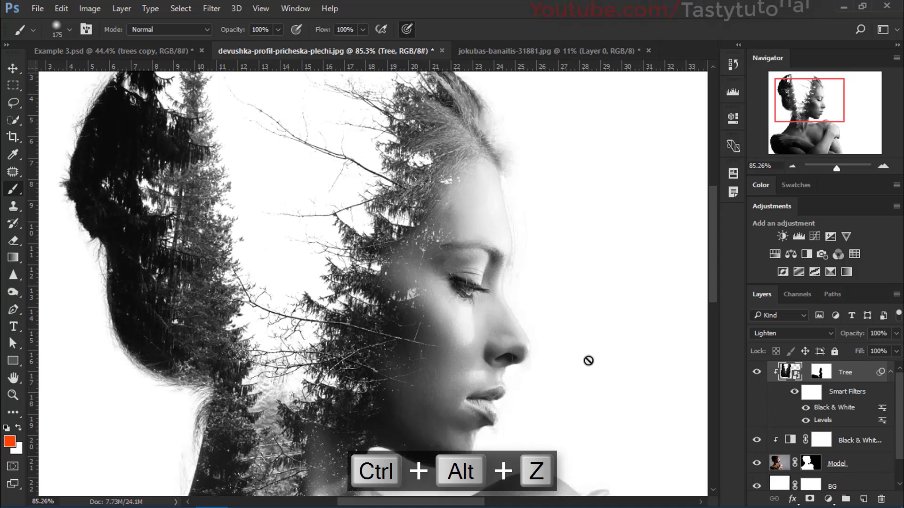
scroll(398, 302, "down", 2)
scroll(413, 296, "up", 3)
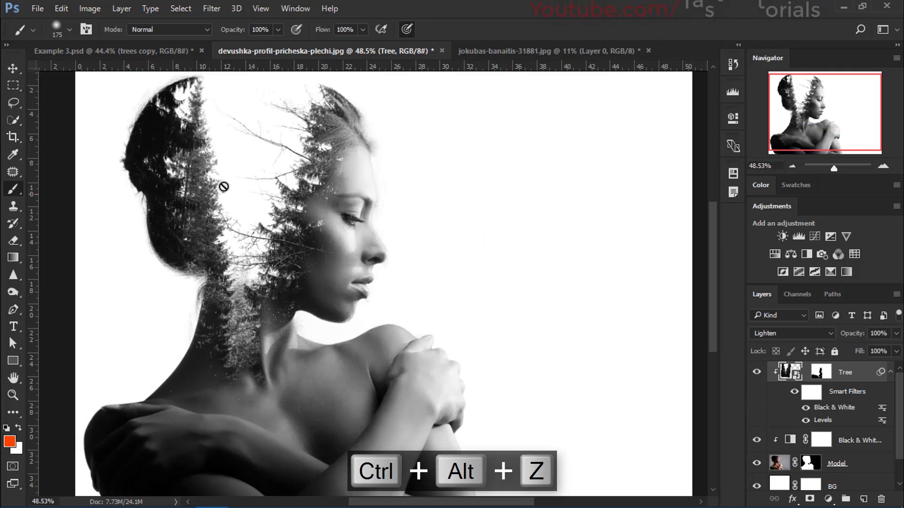
scroll(238, 242, "down", 2)
scroll(249, 228, "up", 1)
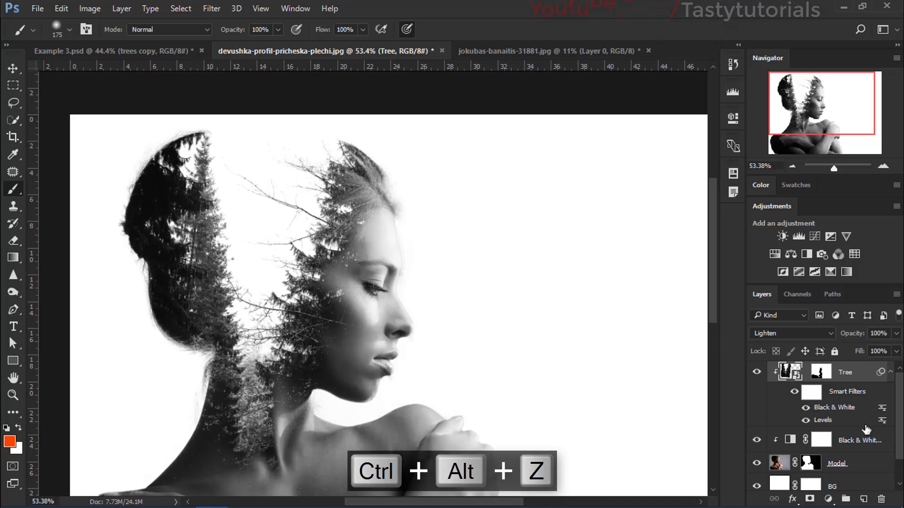
Step: Add a new layer above Tree and enlarge the soft Brush to 600 px
left_click(864, 499)
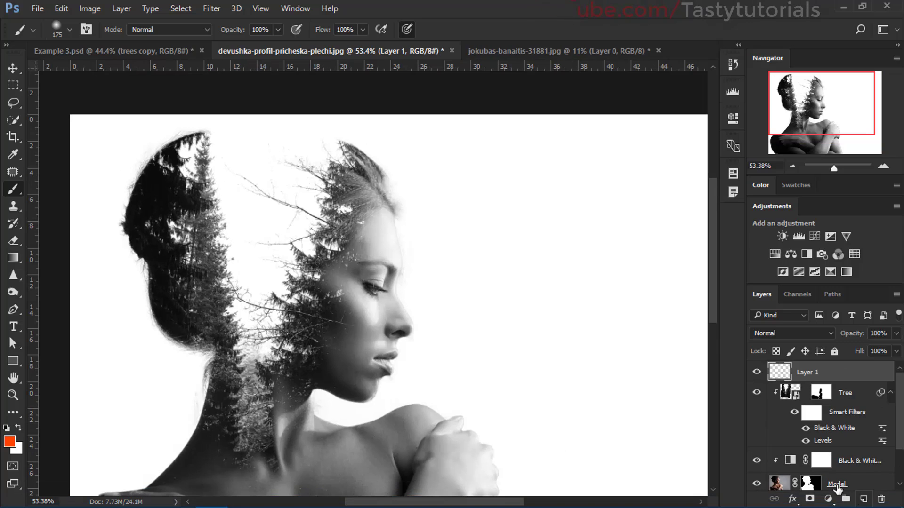
key("bracketright")
key("bracketright")
key("bracketright")
key("bracketright")
key("bracketright")
key("bracketright")
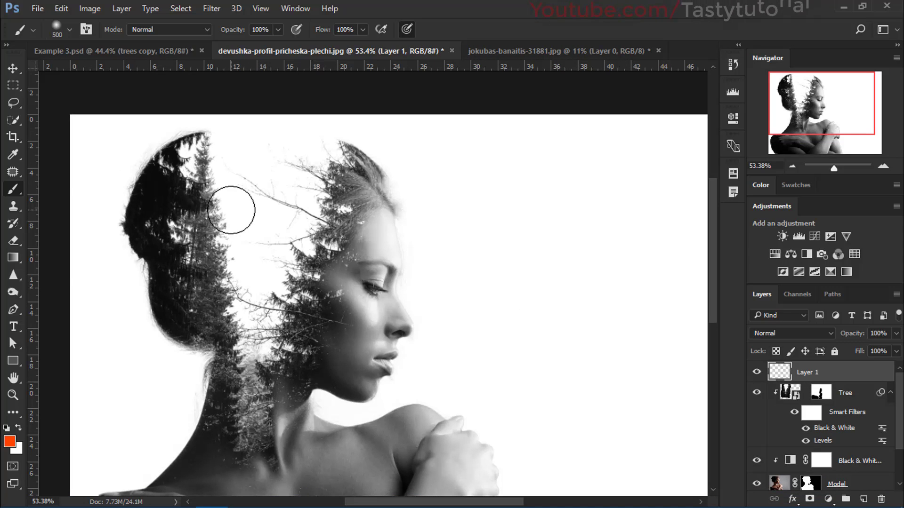
right_click(13, 189)
left_click(62, 186)
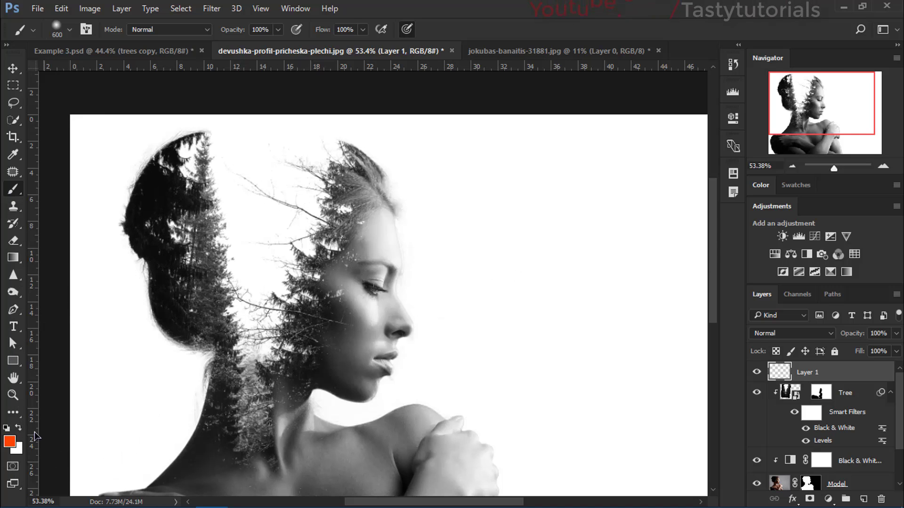
Step: Set the foreground colour to orange #ff9c00 and dab a soft glow between the trees in the middle of the head
left_click(10, 441)
left_click_drag(641, 259, 652, 109)
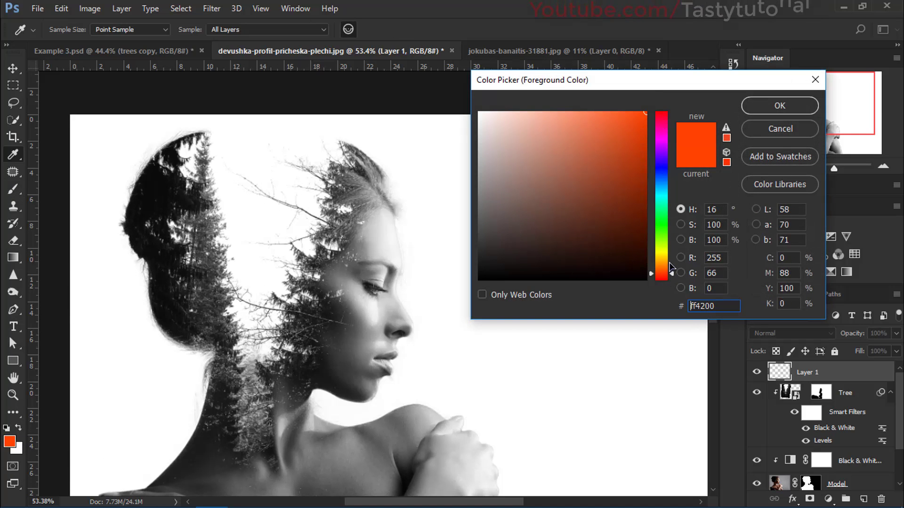
left_click_drag(668, 274, 671, 265)
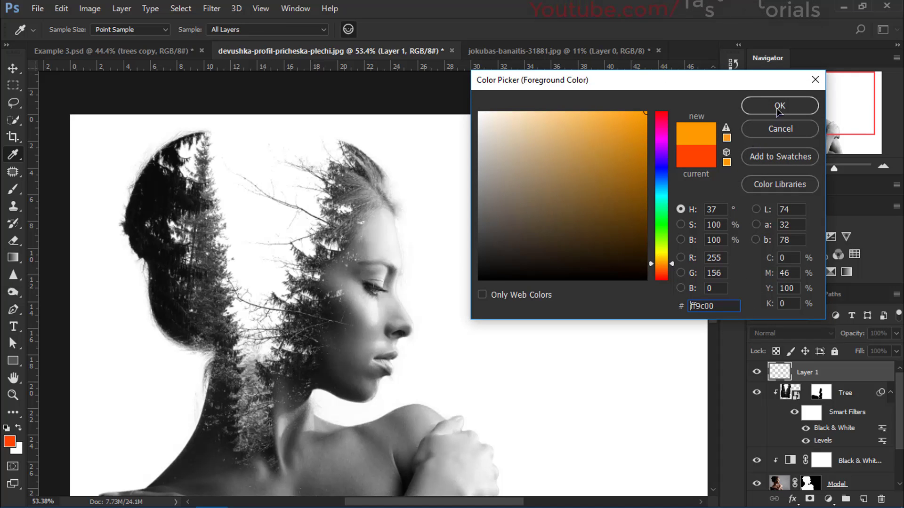
left_click(780, 106)
key("b")
scroll(244, 198, "down", 2, "alt")
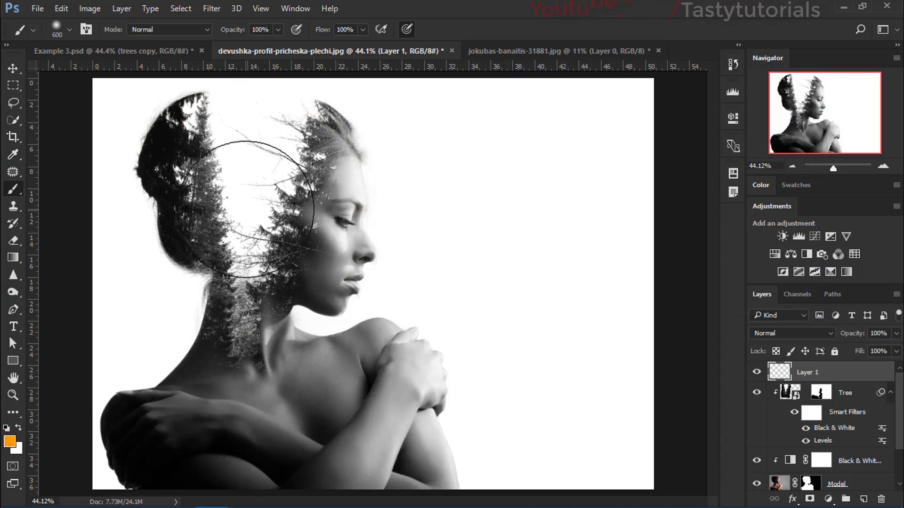
left_click(242, 211)
left_click(239, 212)
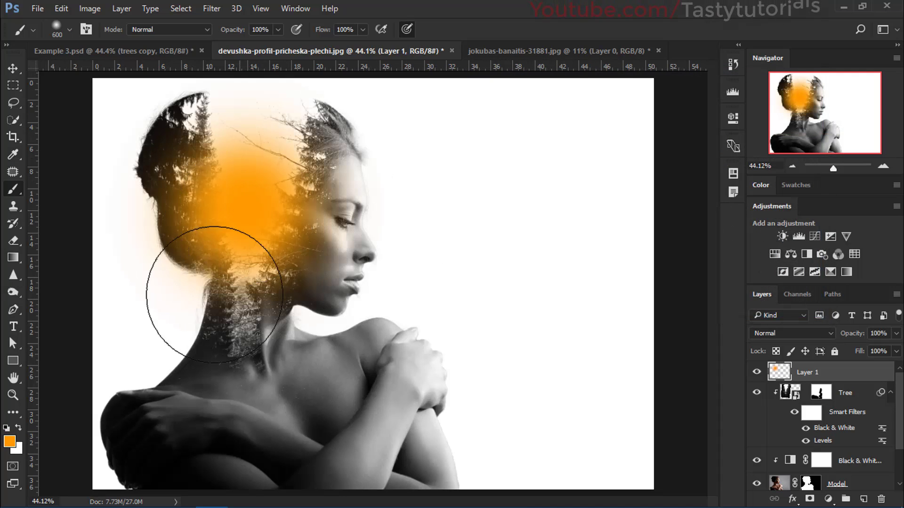
Step: Change the foreground colour to red-orange #ff4e00
left_click(9, 443)
left_click_drag(663, 265, 663, 277)
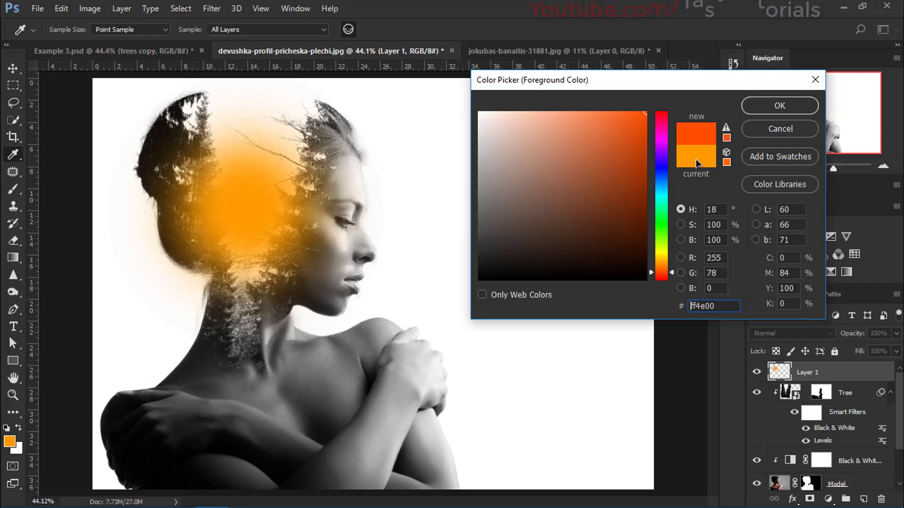
left_click(806, 105)
Step: Reduce the brush to 250 px and paint a smaller red-orange spot at the centre of the orange glow
right_click(377, 160)
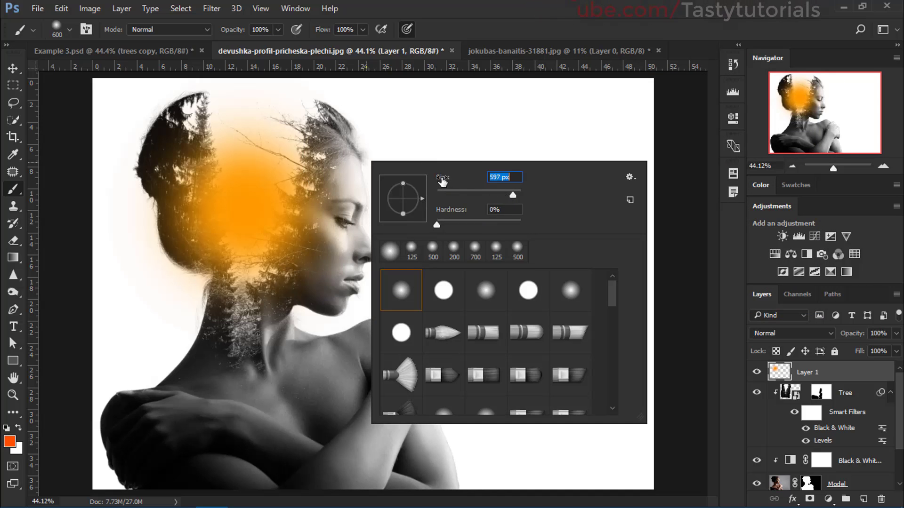
type("400")
key("Return")
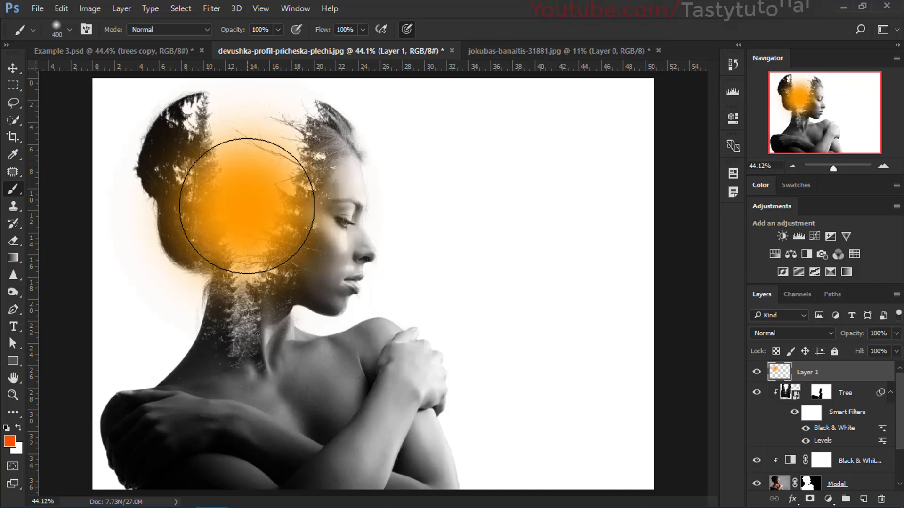
key("bracketleft")
key("bracketleft")
key("bracketleft")
key("bracketleft")
key("bracketleft")
key("bracketleft")
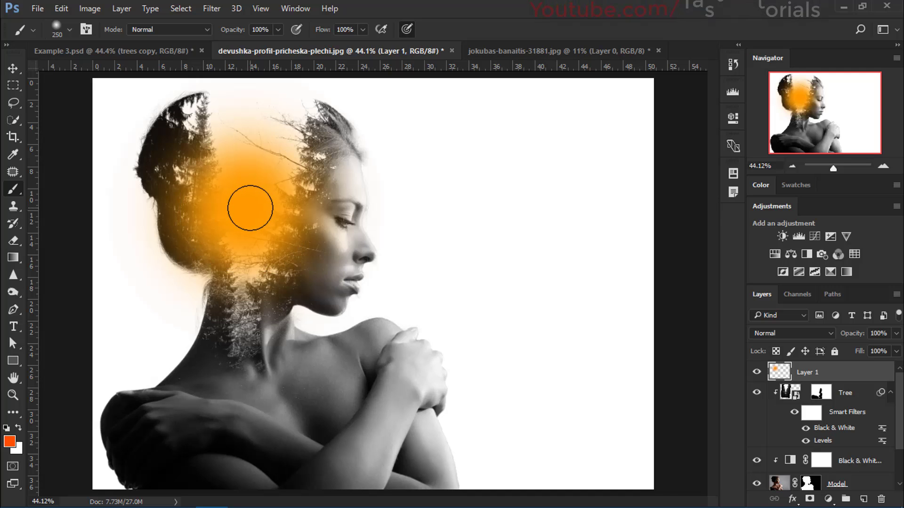
key("bracketright")
left_click_drag(241, 204, 263, 226)
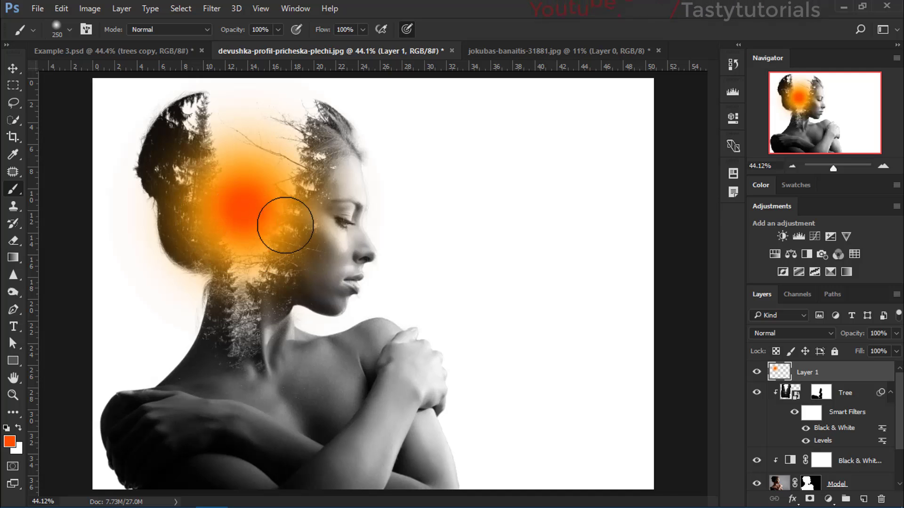
Step: Set the painted glow layer's blend mode to Screen
left_click(765, 334)
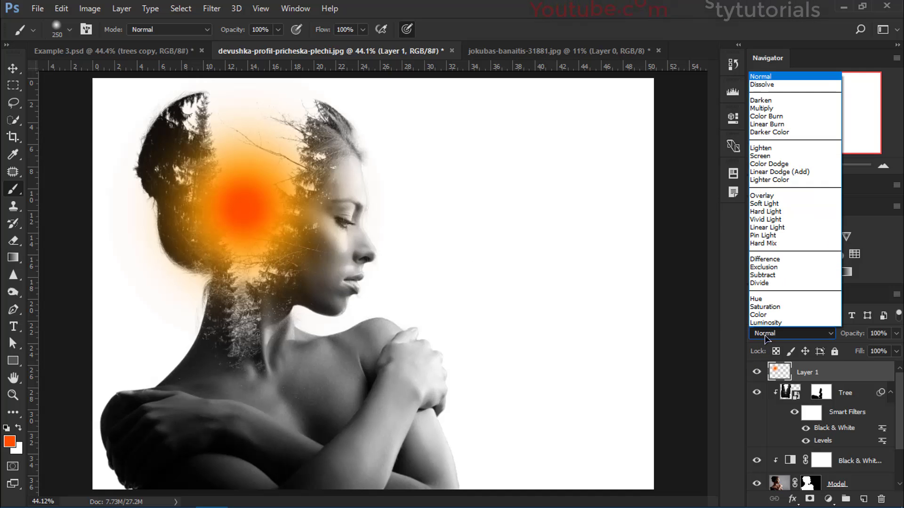
left_click(761, 155)
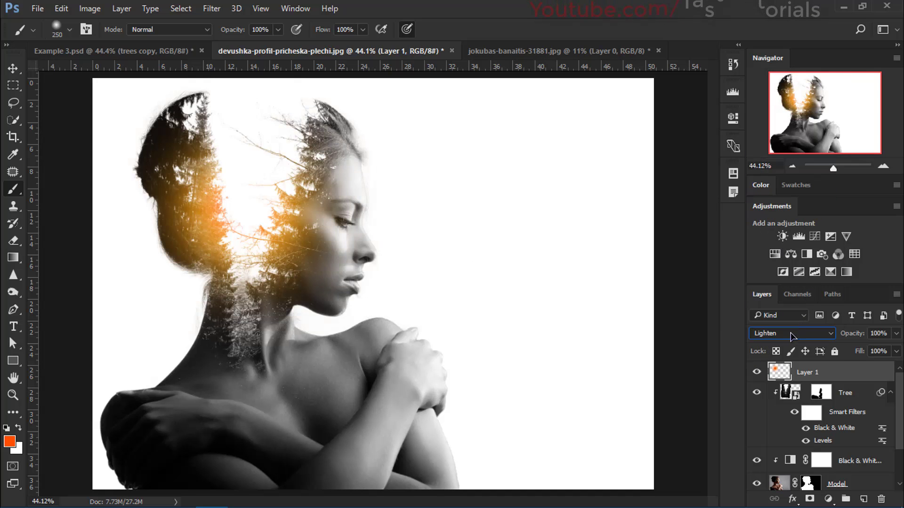
scroll(791, 336, "down", 1)
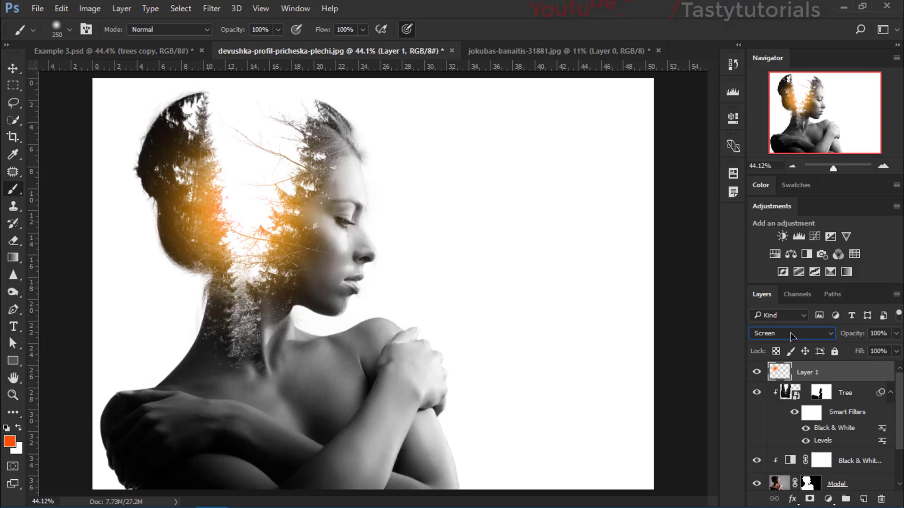
scroll(791, 336, "up", 1)
scroll(791, 336, "down", 1)
Step: Rename the glow layer as Light
key("v")
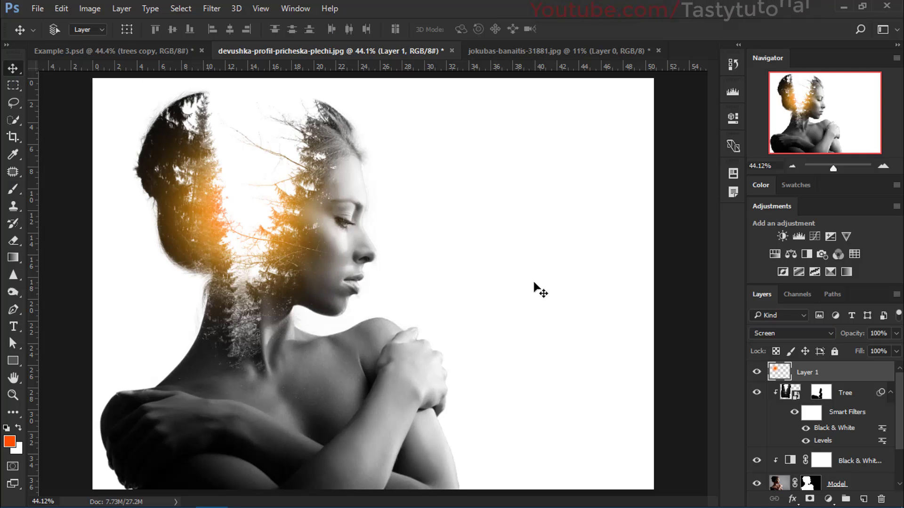
type("Light")
key("Return")
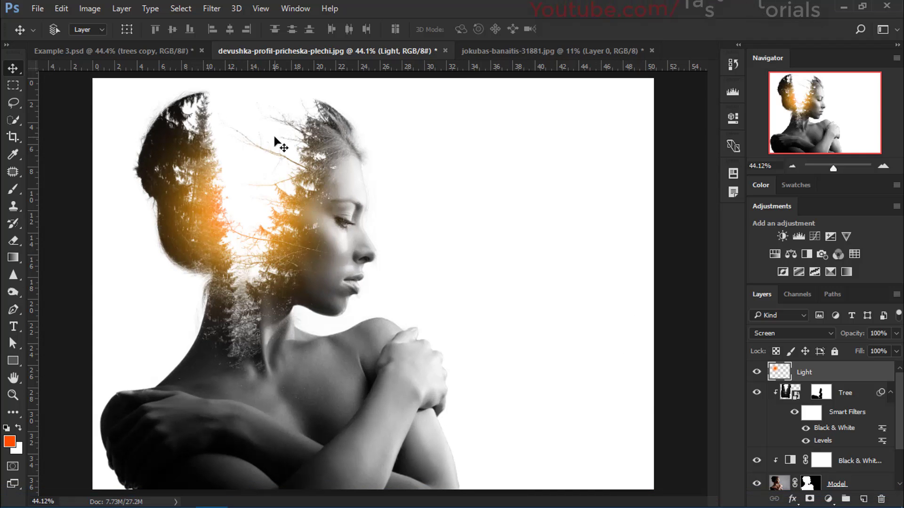
Step: Place the flock-of-birds clipart image into the portrait document and set its blend mode to Multiply
key("alt+Tab")
left_click_drag(150, 155, 679, 54)
left_click_drag(496, 53, 319, 212)
left_click_drag(386, 272, 460, 197)
left_click_drag(404, 258, 382, 189)
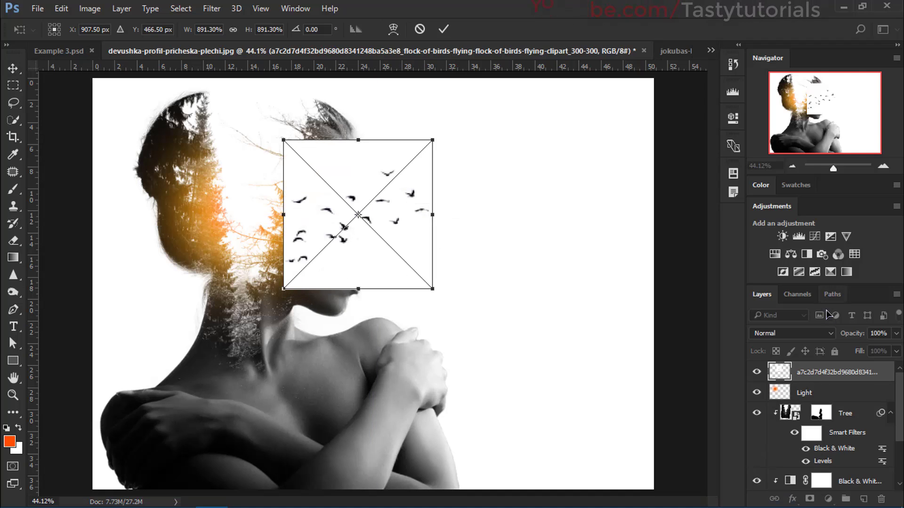
left_click(786, 332)
left_click(761, 109)
Step: Scale the birds to 284.94% and move them into the white gap between the trees in the head, at 78% opacity
left_click_drag(363, 245, 425, 221)
left_click_drag(496, 115, 444, 167)
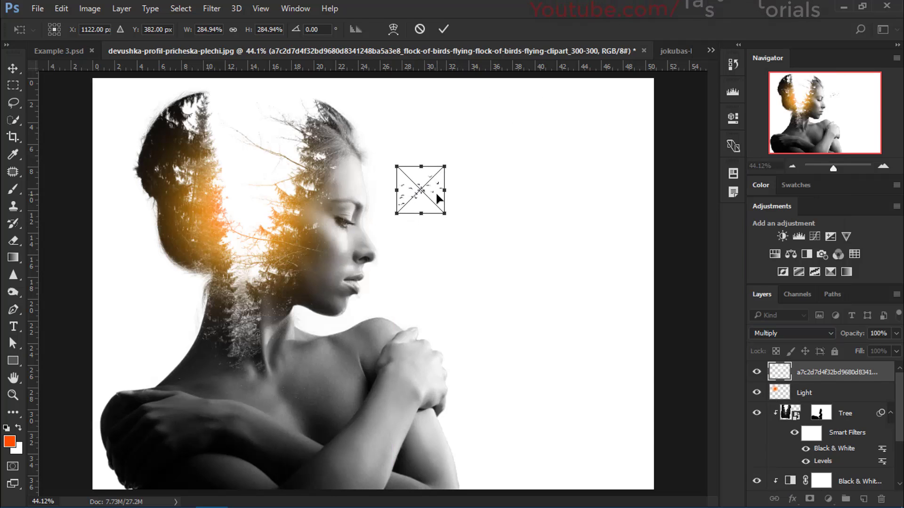
key("Return")
left_click_drag(432, 209, 257, 184)
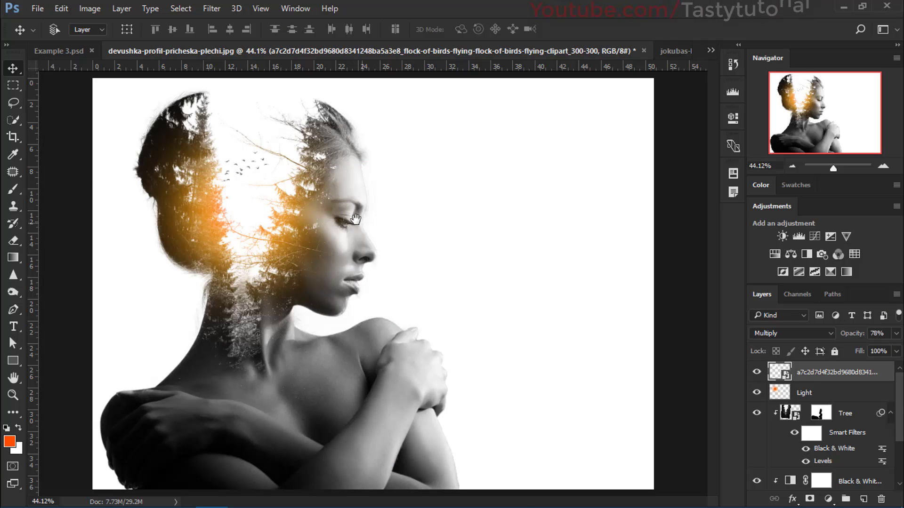
Step: Apply Levels to the birds layer with the midtones at 0.77 and the white input at 223
scroll(247, 166, "up", 2)
scroll(247, 166, "up", 3)
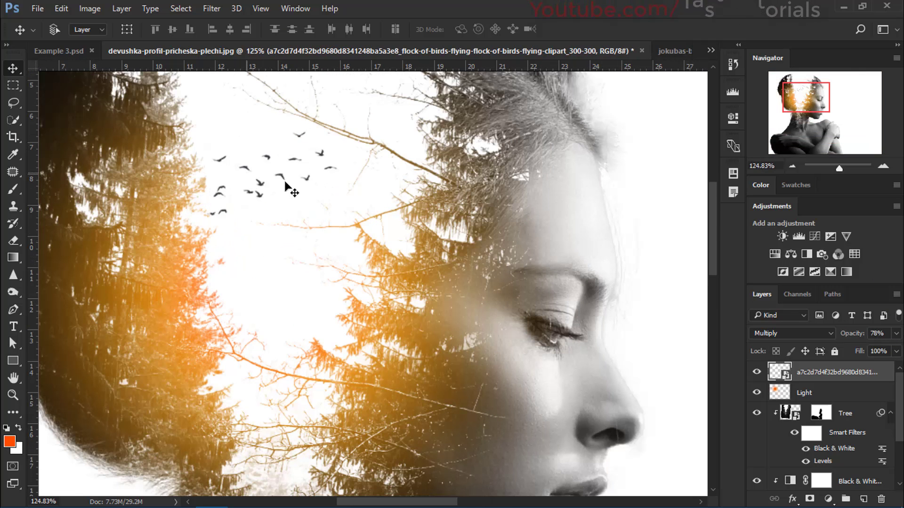
key("ctrl+l")
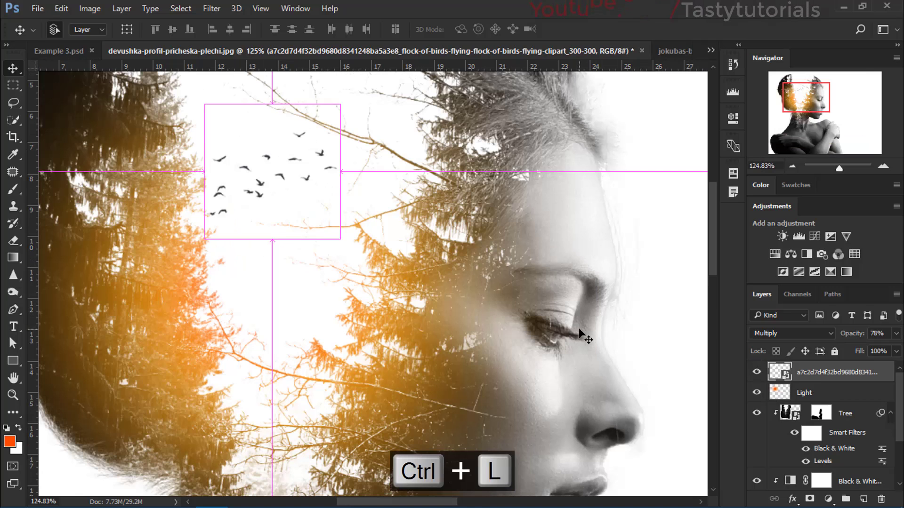
left_click_drag(702, 215, 681, 219)
left_click_drag(608, 215, 614, 218)
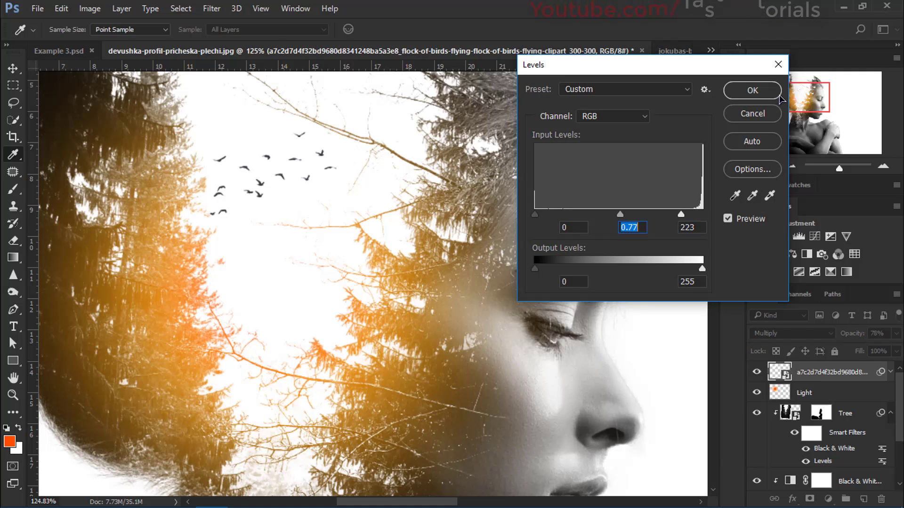
left_click(753, 91)
key("v")
scroll(292, 328, "down", 5)
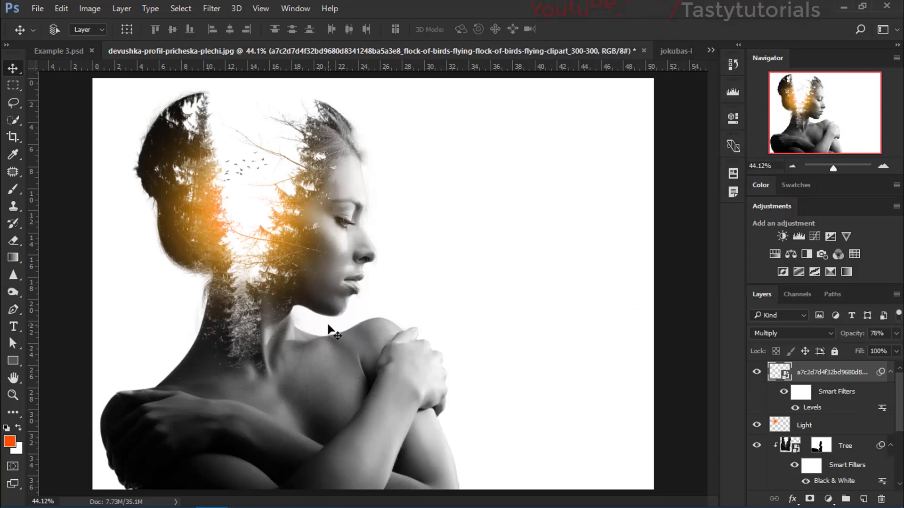
Step: Duplicate the birds layer, move the copy above the original flock, and scale it up to 579.31%
key("ctrl+j")
left_click_drag(248, 180, 256, 137)
key("ctrl+t")
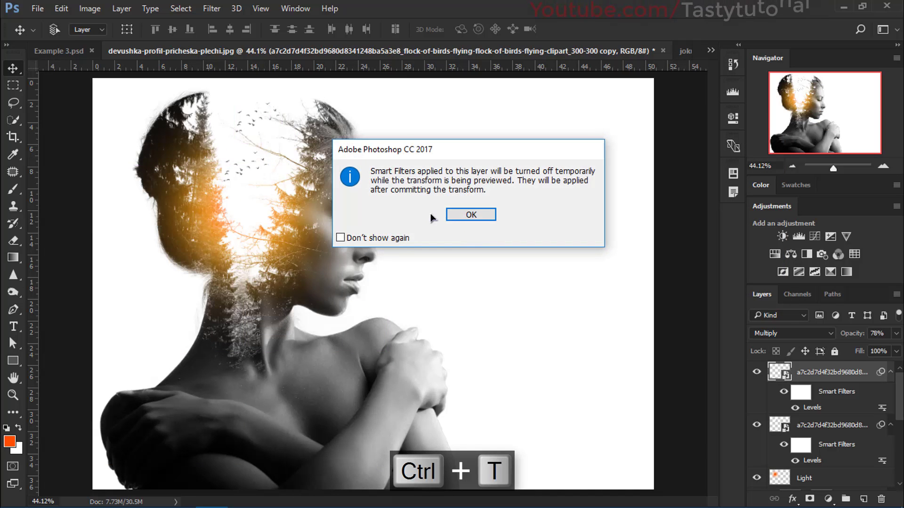
left_click(471, 215)
mouse_move(295, 113)
left_mouse_down()
mouse_move(297, 128)
mouse_move(359, 105)
mouse_move(291, 125)
left_mouse_up()
key("Return")
scroll(327, 161, "down", 2)
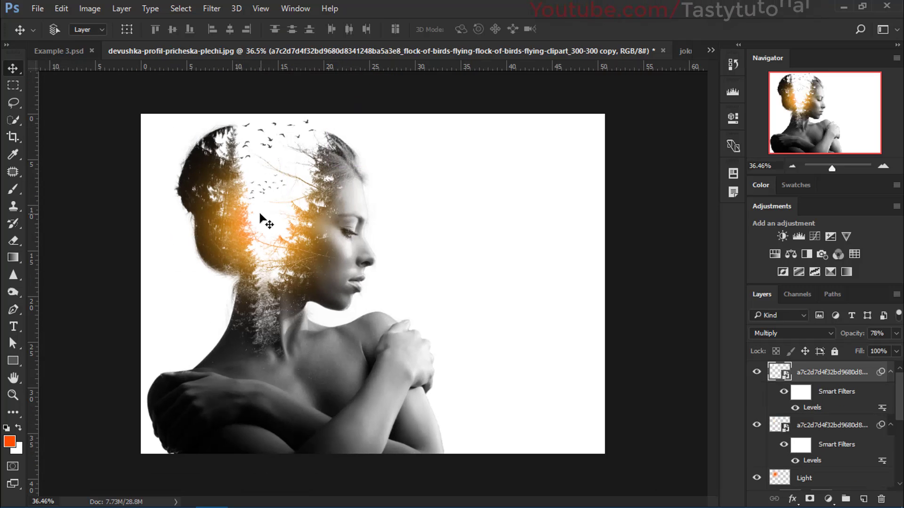
Step: Flip the enlarged bird flock horizontally and reposition it in the white gap at the crown of the head
key("ctrl+t")
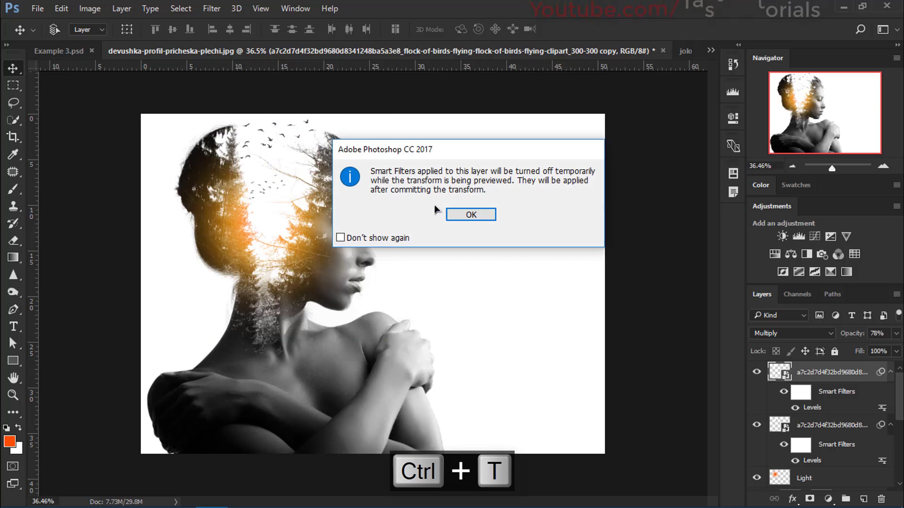
left_click(471, 214)
right_click(273, 159)
left_click(318, 343)
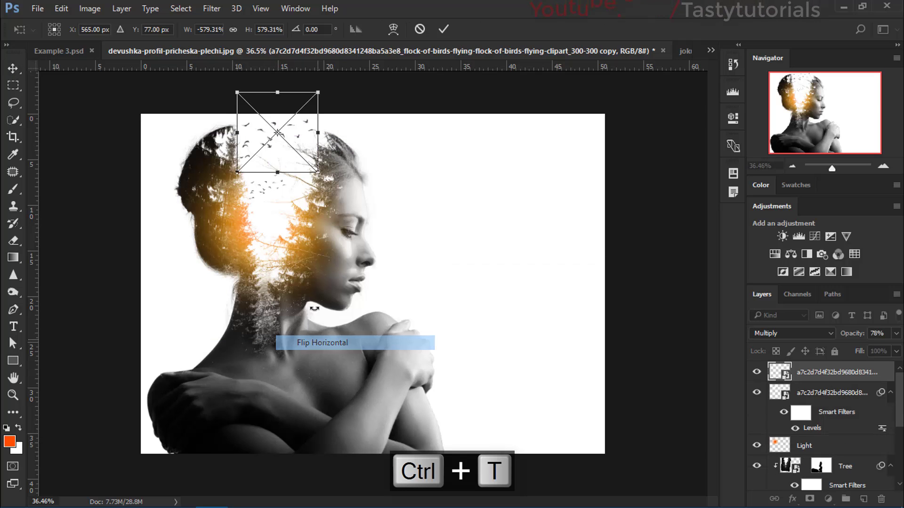
left_click_drag(290, 159, 274, 173)
key("Return")
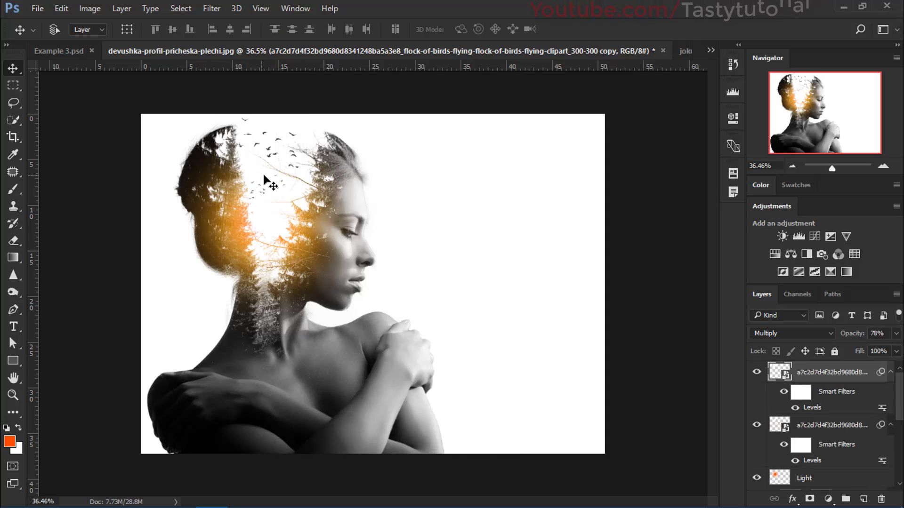
scroll(353, 275, "down", 2)
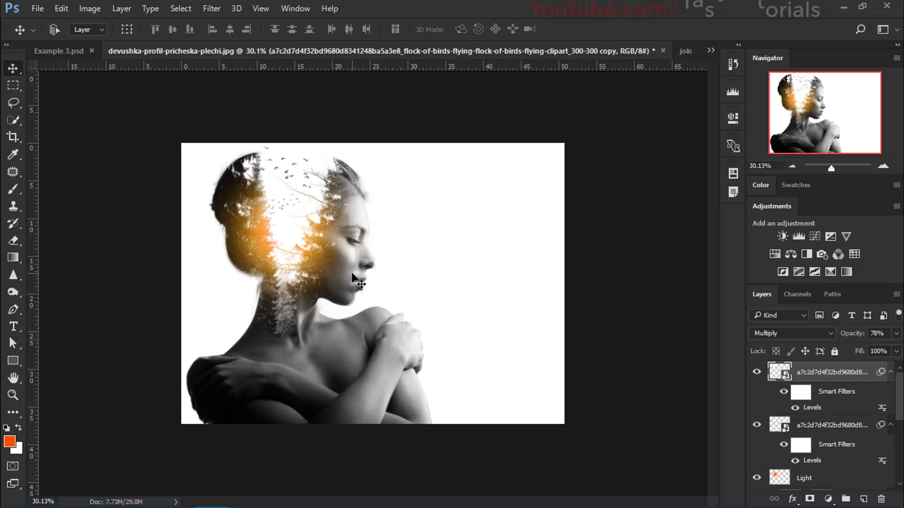
scroll(353, 278, "up", 2)
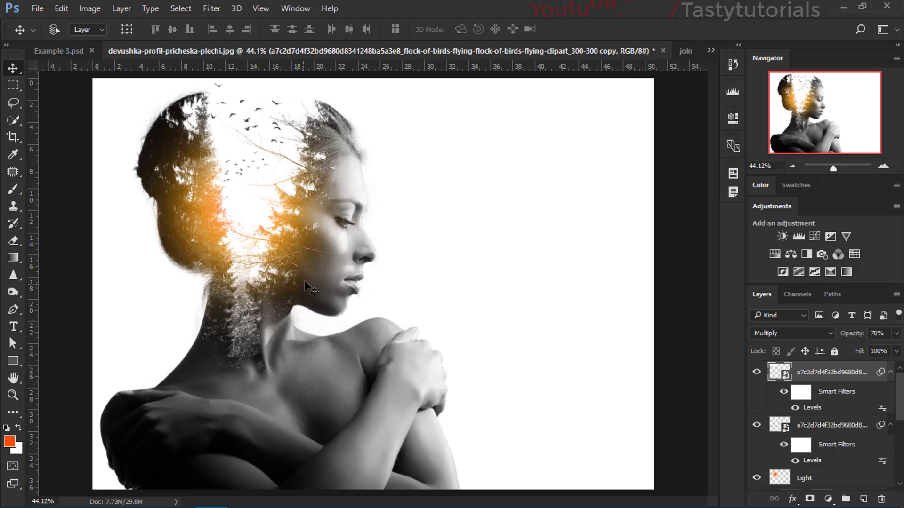
Step: Add a Levels adjustment layer above the birds, raise the Blue channel's black output to 9, and slightly adjust its midtones
left_click(890, 373)
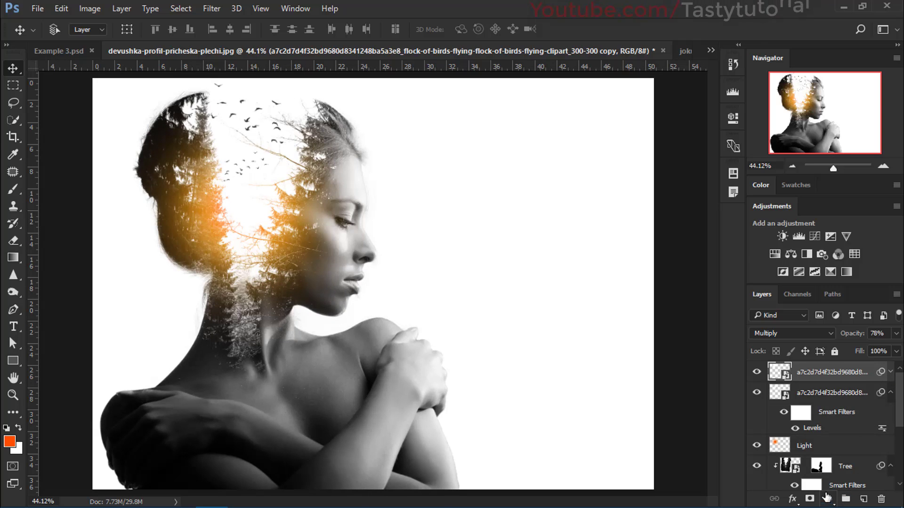
left_click(797, 241)
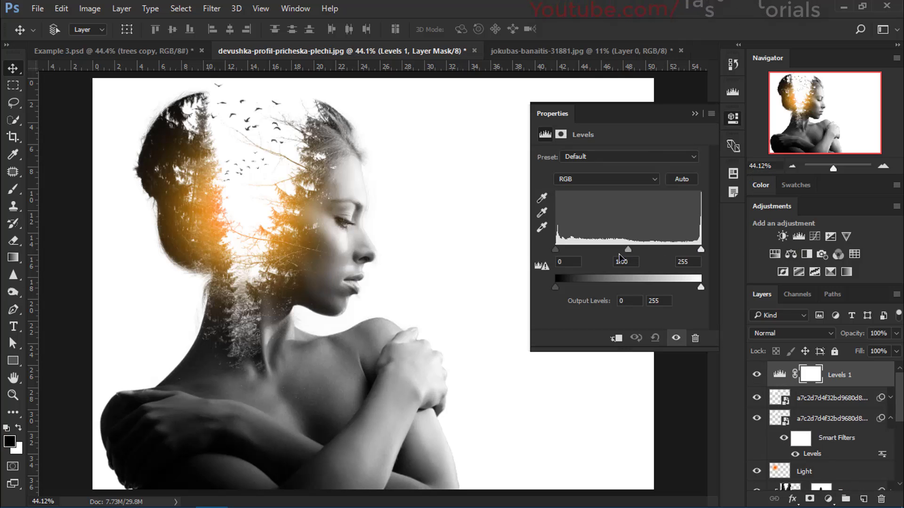
left_click(607, 183)
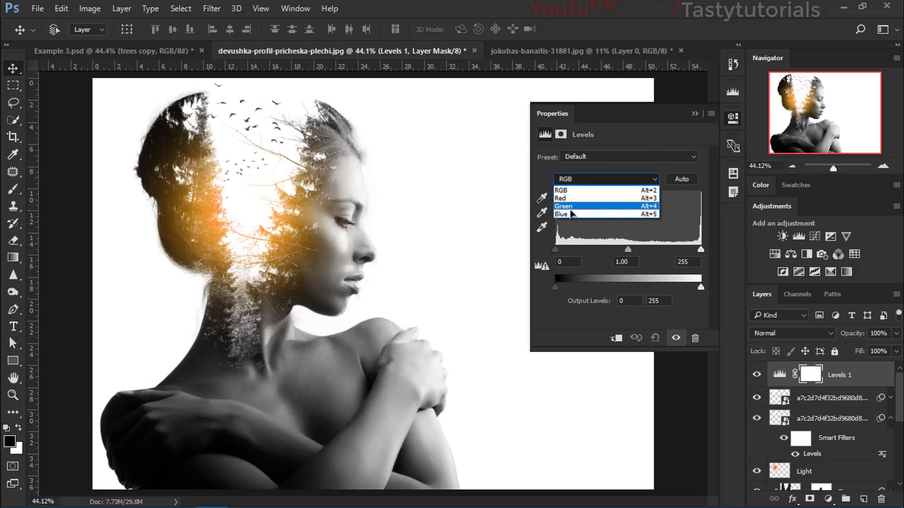
left_click(570, 218)
left_click_drag(554, 288, 559, 289)
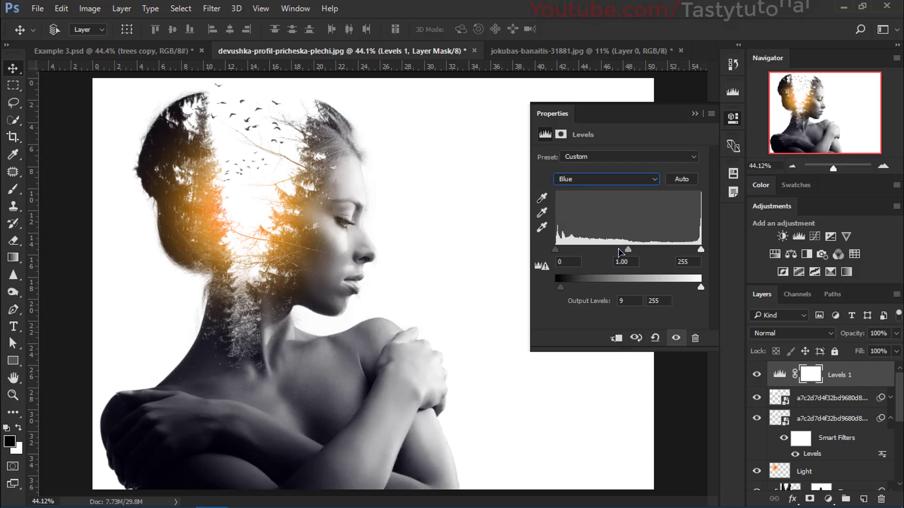
left_click_drag(625, 253, 627, 253)
left_click(695, 114)
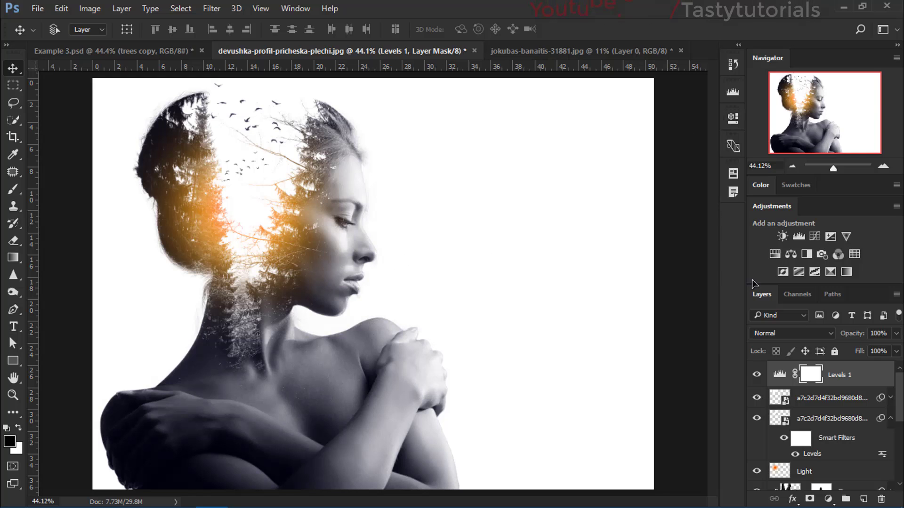
Step: Create a new layer between the Levels adjustment and the enlarged birds, and name it Gradiant
left_click(844, 399)
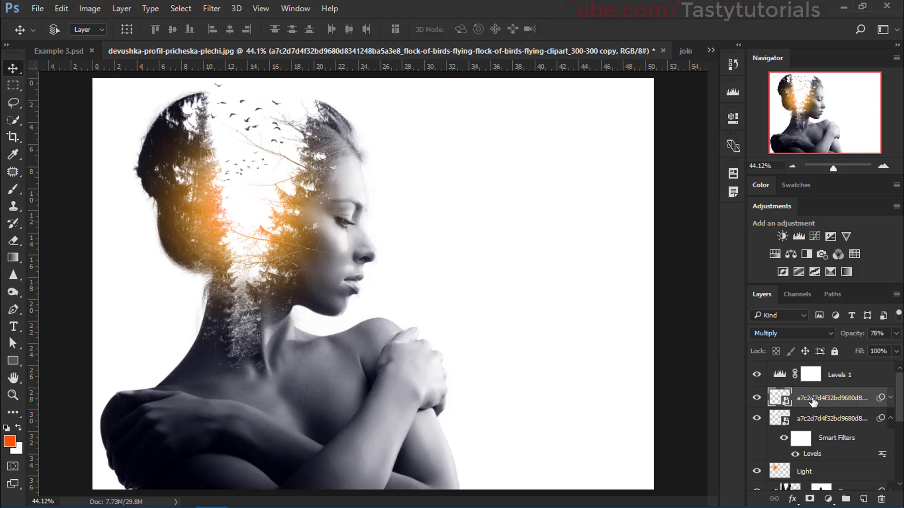
left_click(828, 499)
left_click(690, 2)
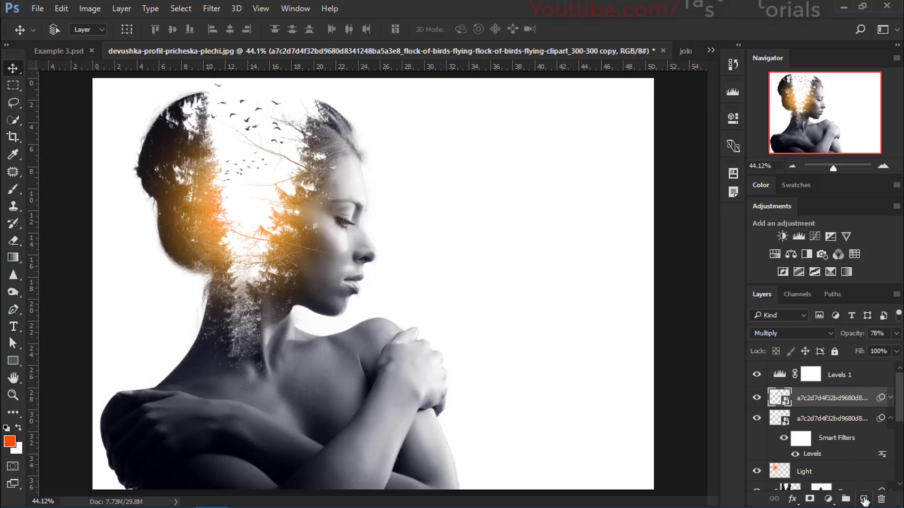
left_click(864, 499)
double_click(810, 398)
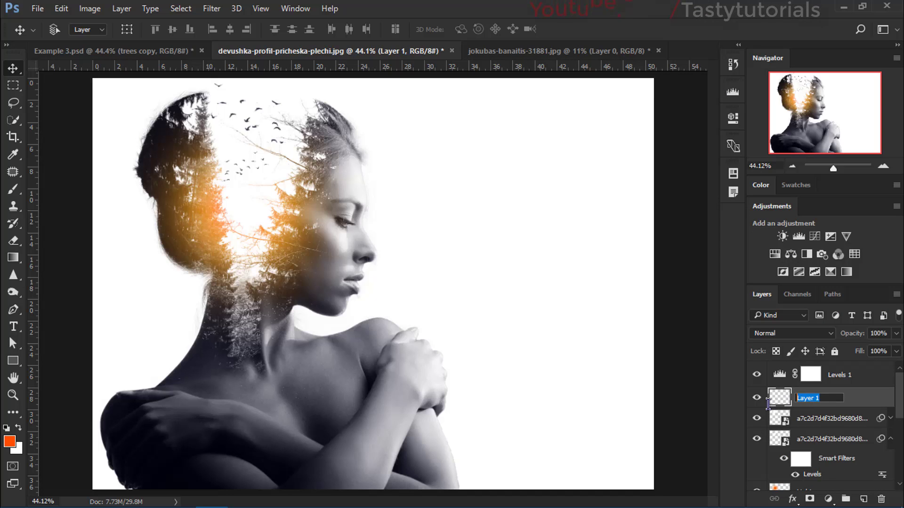
type("Gradiant")
key("Return")
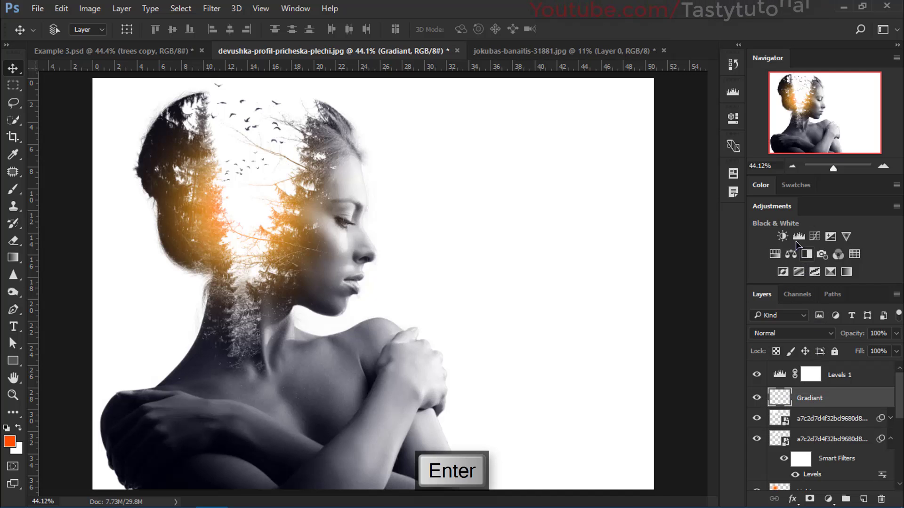
Step: Turn the Gradiant layer into an orange-to-transparent linear Gradient Fill at 90° and set its blend mode to Soft Light
left_click(828, 499)
left_click(777, 221)
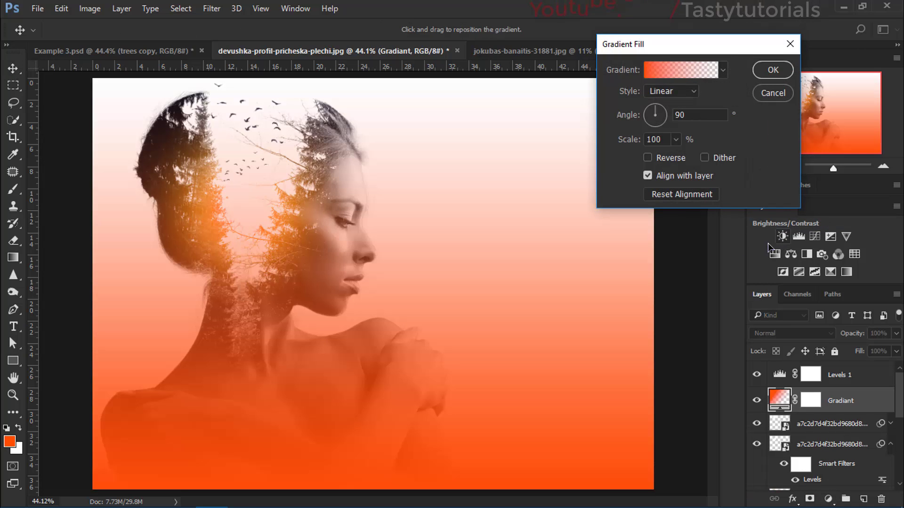
left_click(769, 70)
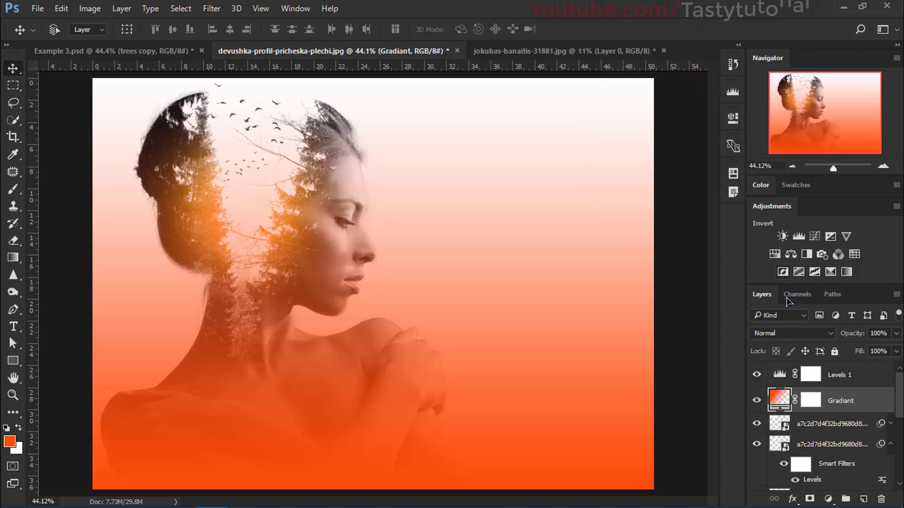
left_click(790, 333)
left_click(777, 197)
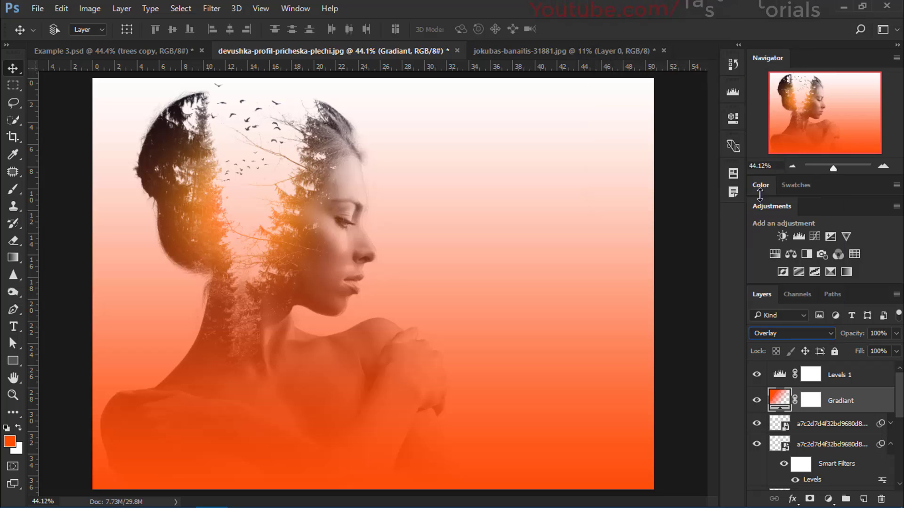
scroll(770, 335, "down", 1)
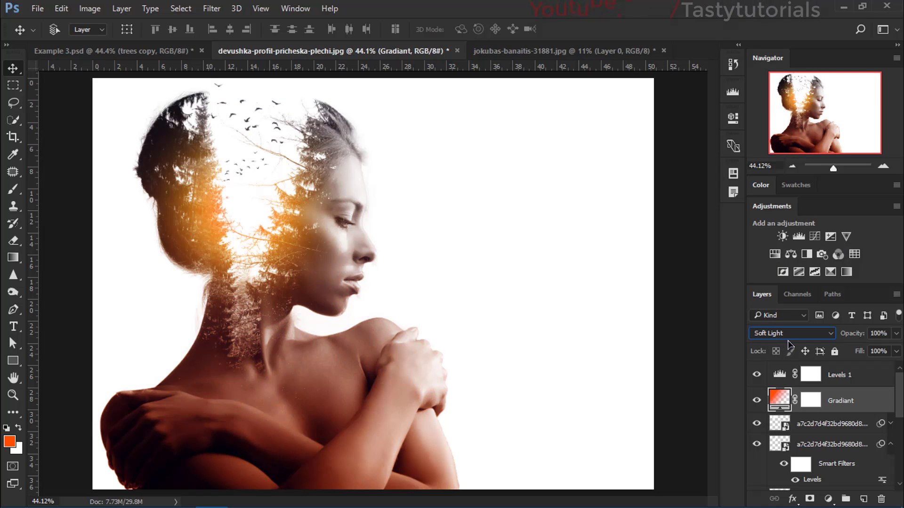
Step: Change the Gradiant layer's fill to the olive-to-orange preset dR-DesignResources_Gradient-34
double_click(778, 400)
left_click_drag(671, 33, 674, 13)
left_click(683, 50)
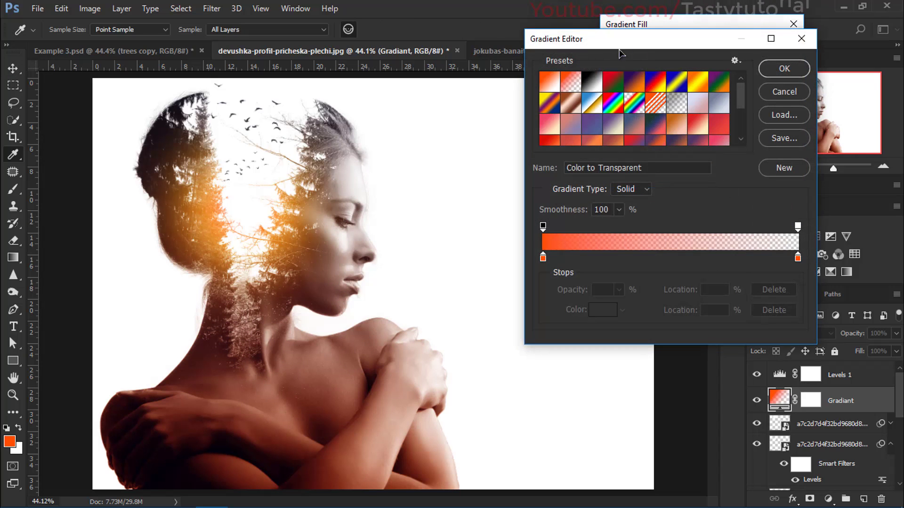
left_click_drag(629, 34, 628, 20)
scroll(733, 63, "down", 5)
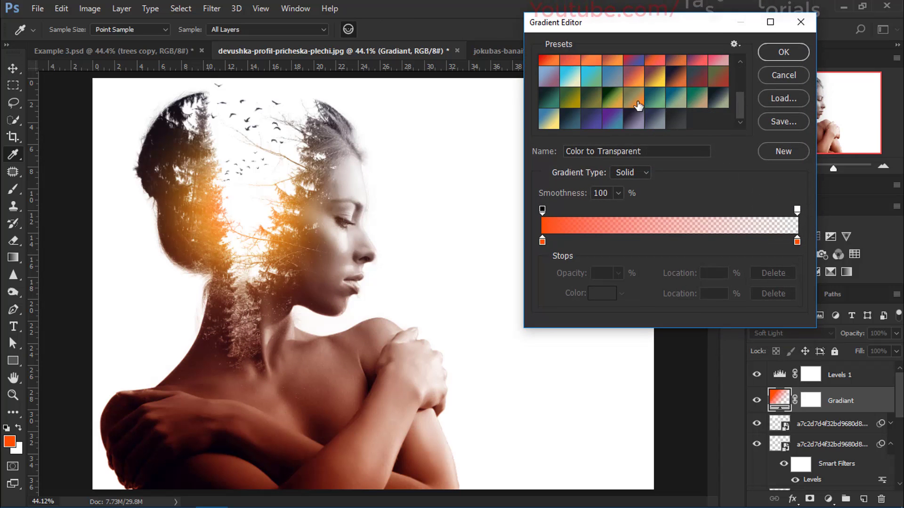
left_click(618, 98)
left_click(637, 100)
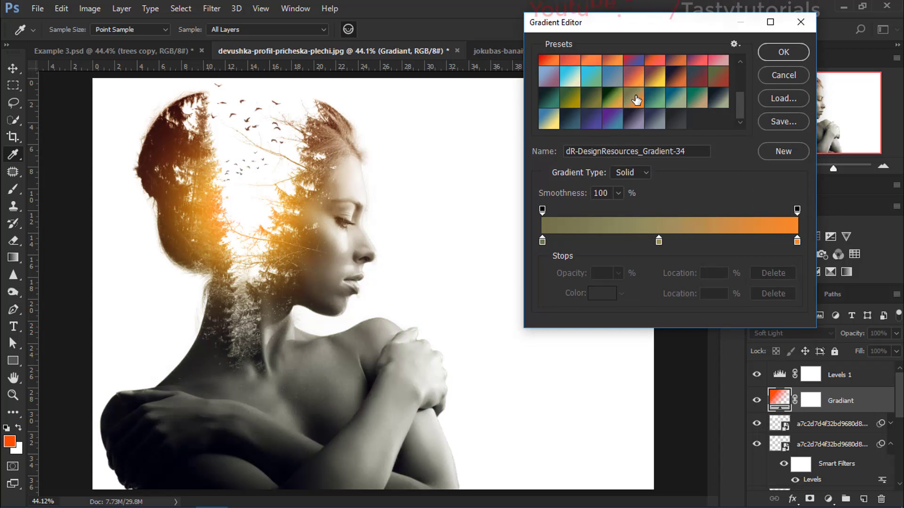
Step: Try other presets on the fill, including dR-DesignResources_Gradient-33 and dR-DesignResources_Gradient-26, and return to dR-DesignResources_Gradient-34
left_click(649, 104)
left_click(619, 98)
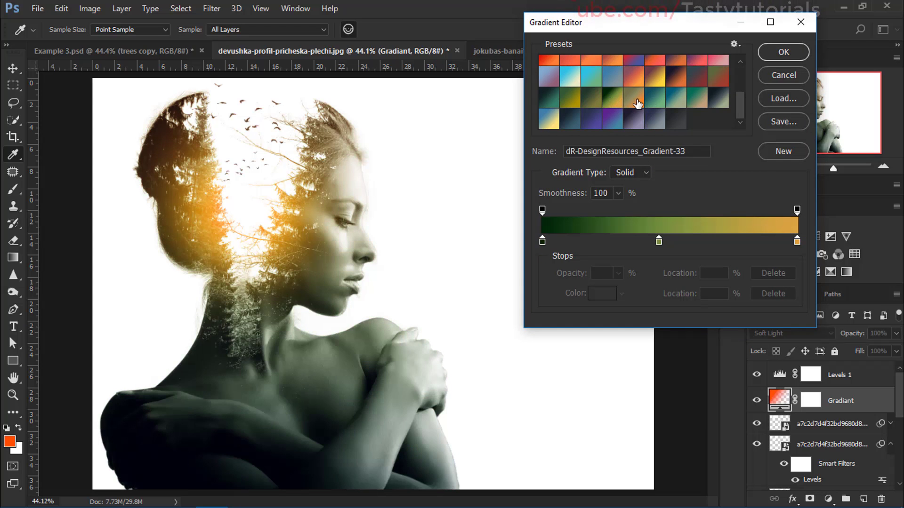
left_click(638, 102)
left_click(587, 103)
left_click(574, 103)
left_click(587, 99)
left_click(636, 85)
left_click(655, 85)
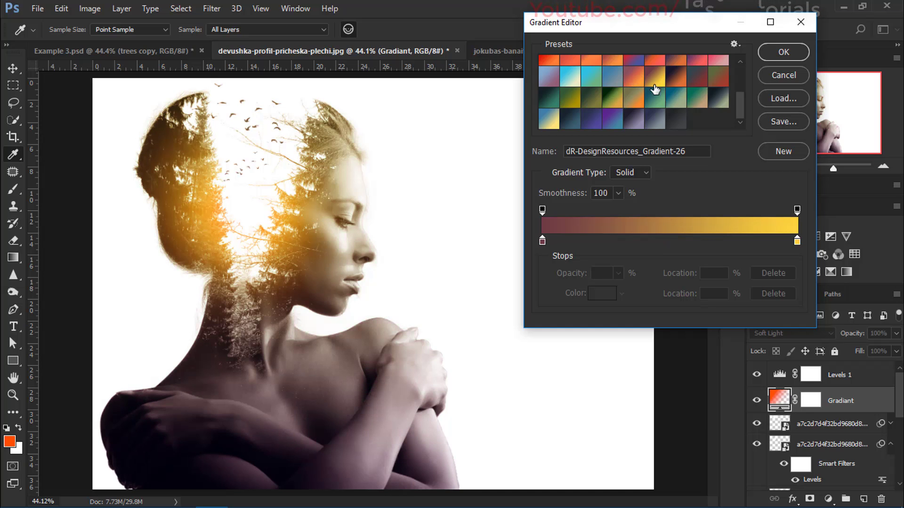
left_click(630, 100)
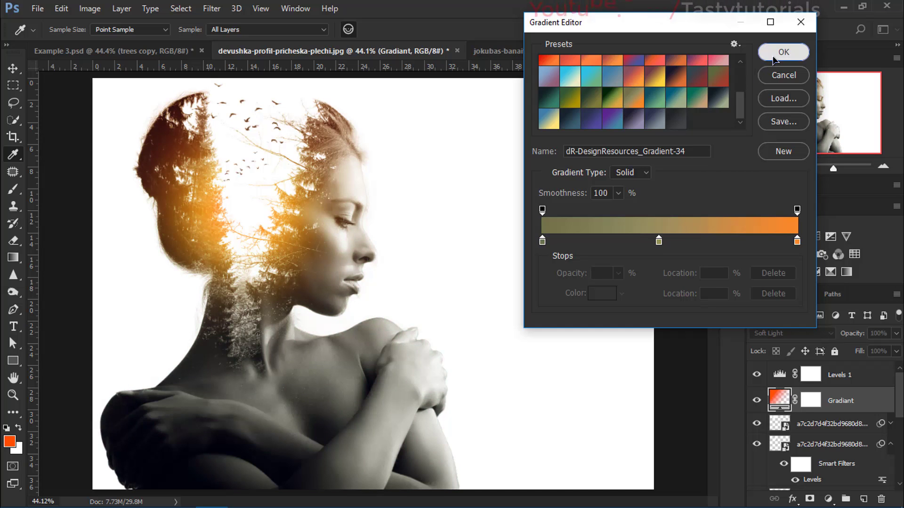
Step: Accept the chosen gradient and make the fill Radial and reversed, with a 0° angle and 210% scale
left_click(773, 57)
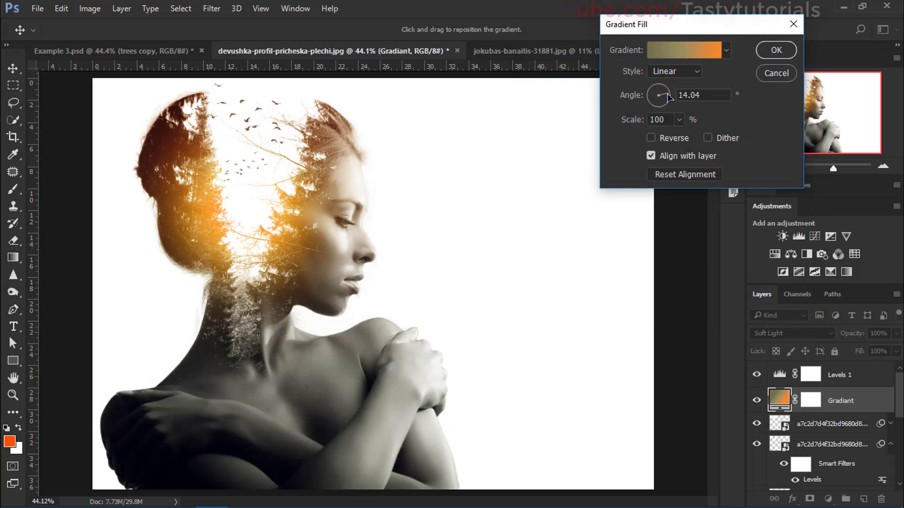
left_click(679, 98)
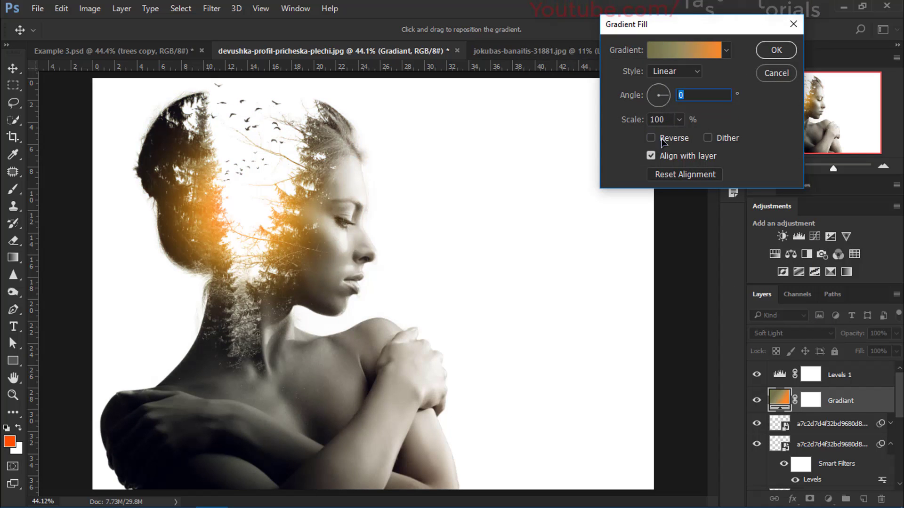
left_click(657, 141)
left_click(676, 71)
left_click(660, 97)
left_click(679, 120)
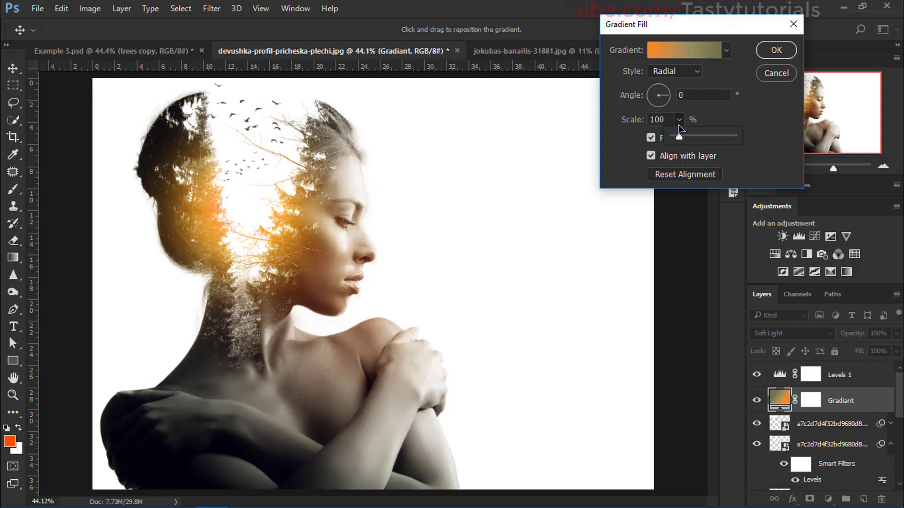
left_click_drag(683, 137, 686, 138)
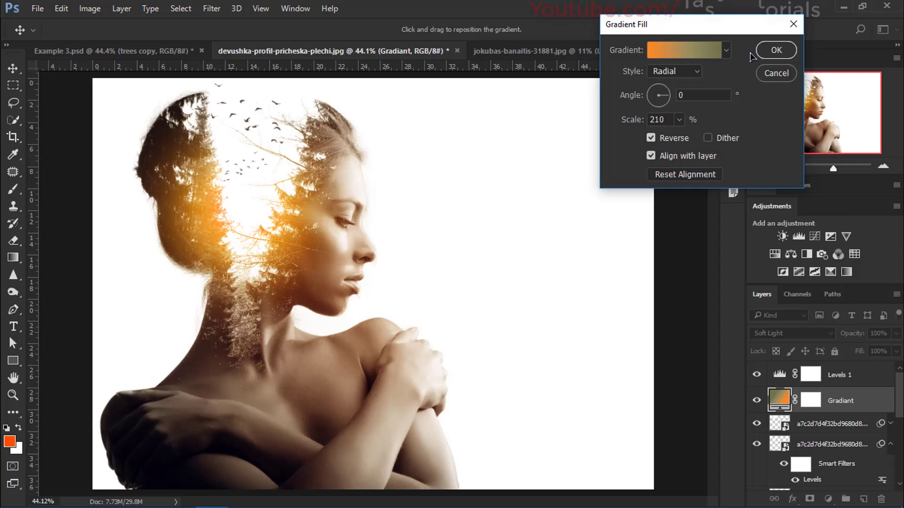
left_click(776, 50)
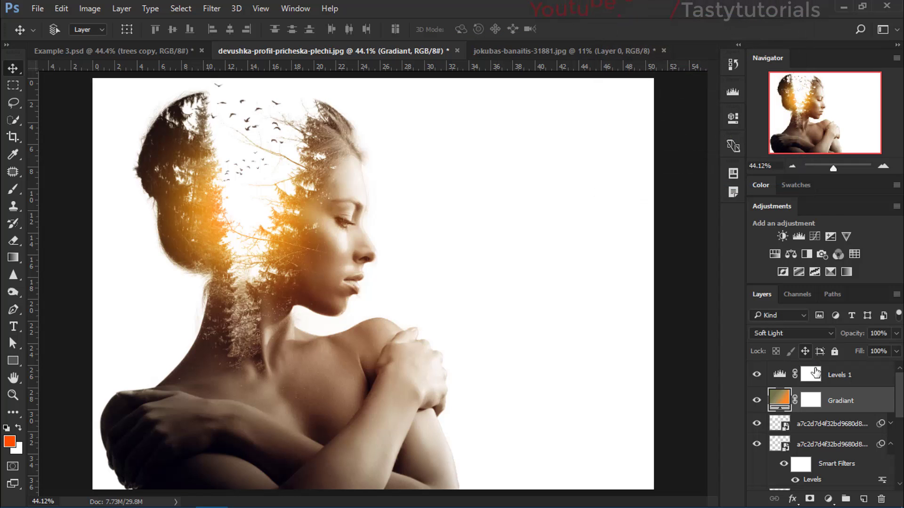
Step: Raise the Blue channel's midtone input level to 1.28 in the Levels 1 adjustment layer
left_click(756, 377)
scroll(437, 358, "up", 1, "alt")
left_click(778, 375)
scroll(472, 295, "down", 1, "alt")
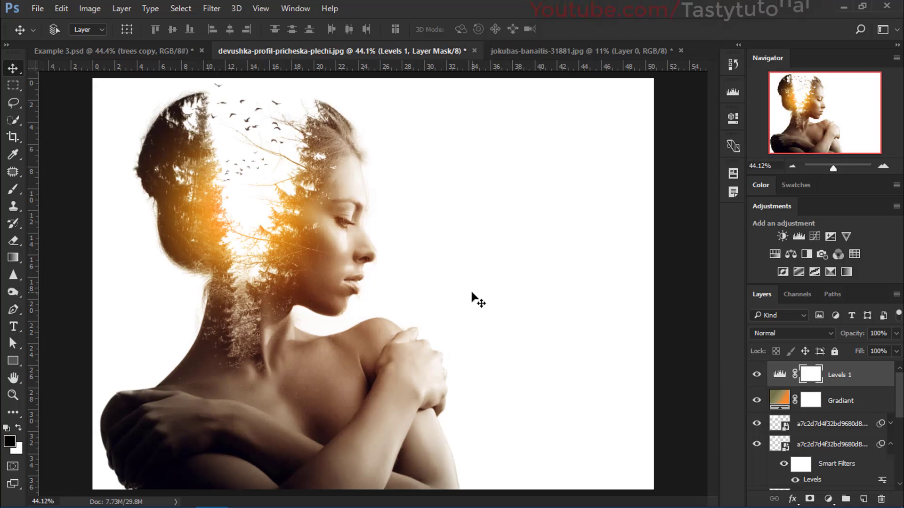
double_click(779, 375)
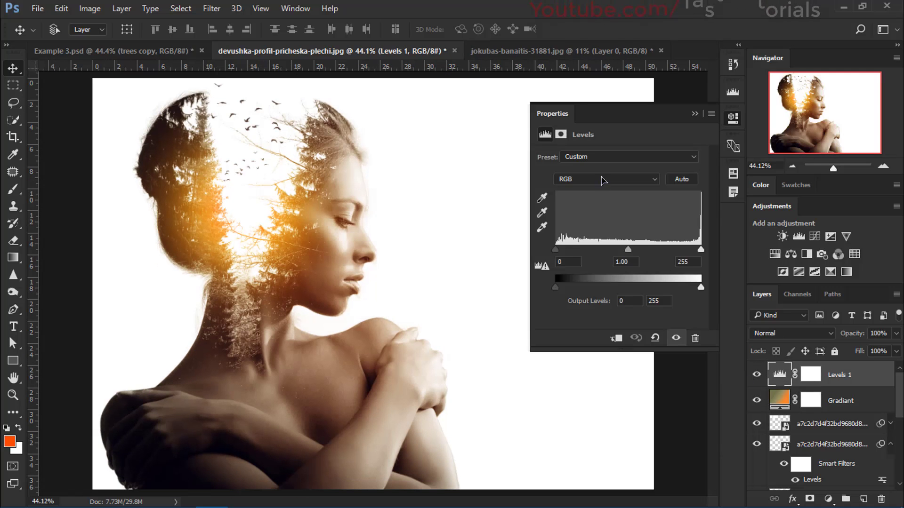
left_click(578, 178)
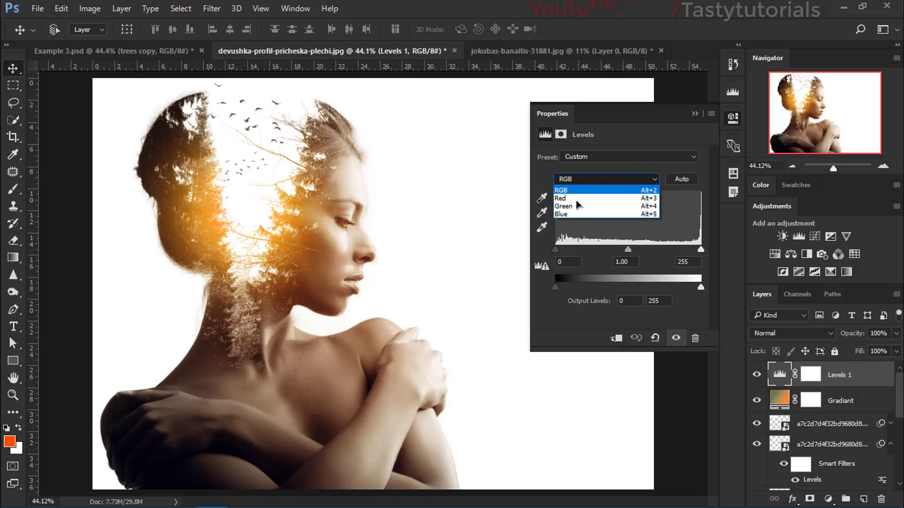
left_click(579, 210)
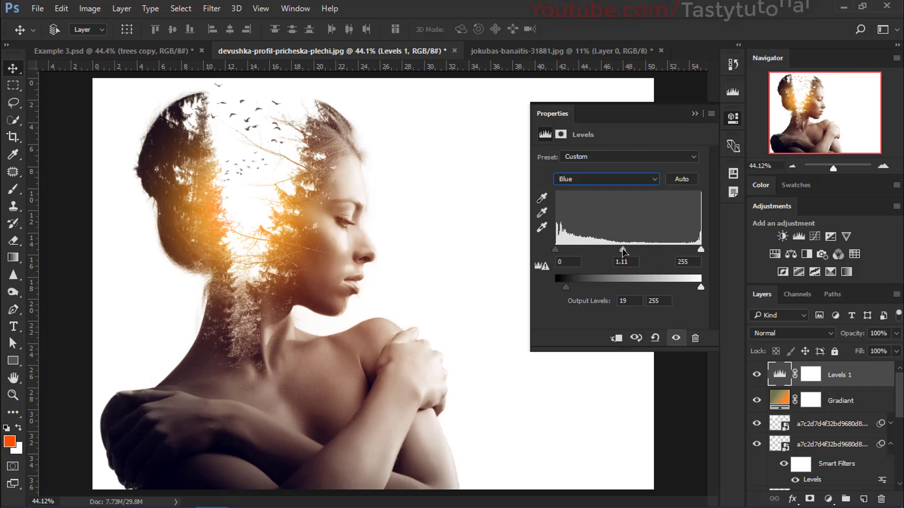
left_click_drag(621, 253, 616, 254)
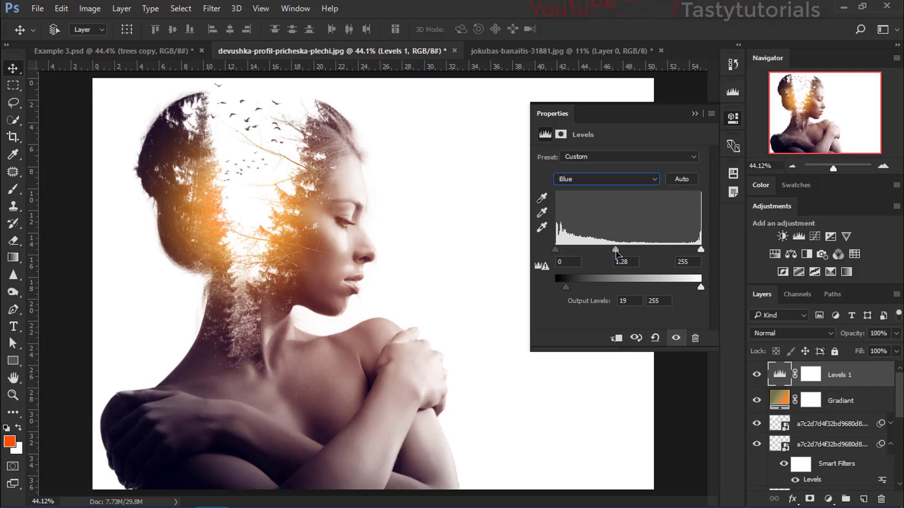
scroll(304, 256, "down", 2)
scroll(329, 330, "up", 2)
scroll(337, 343, "down", 3)
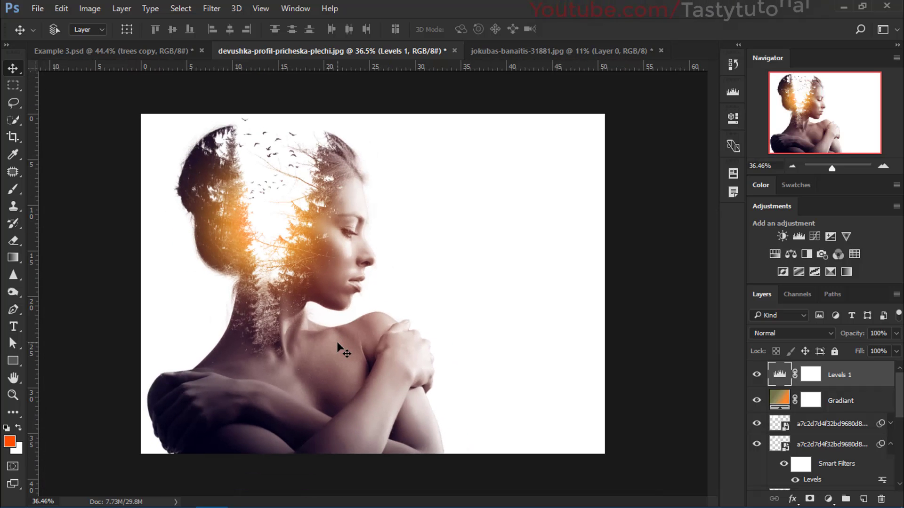